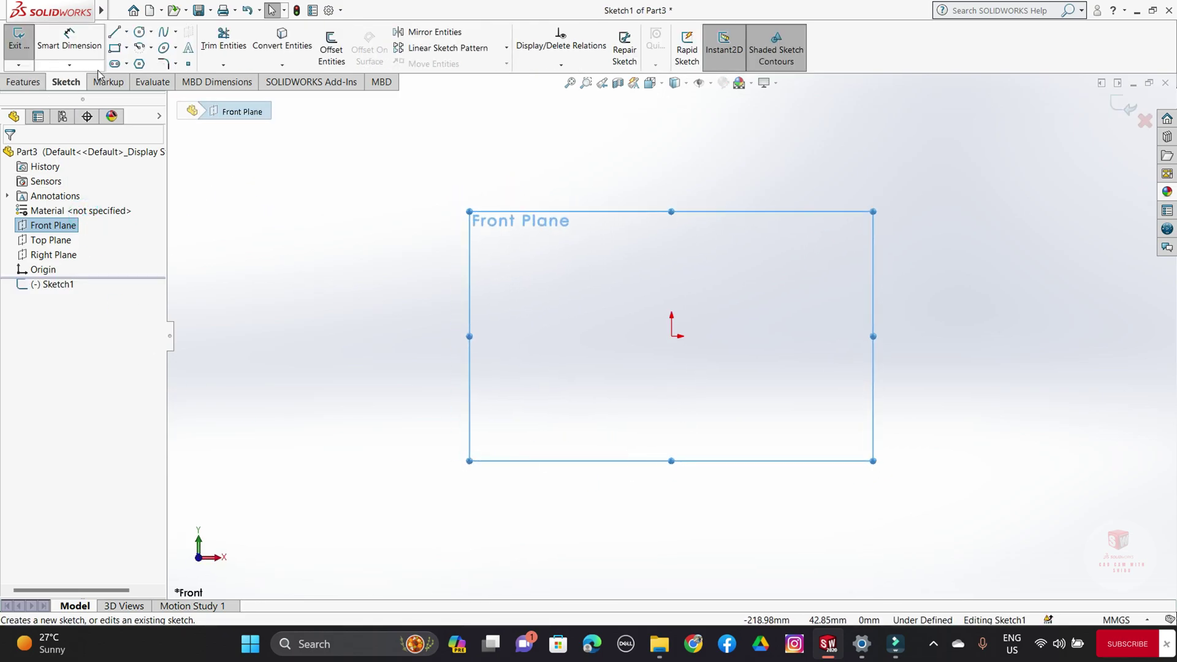
Sketch a closed rectangle from lines on the Front Plane, about 150 mm by 28 mm, with its lower edge running through the origin
left_click(114, 31)
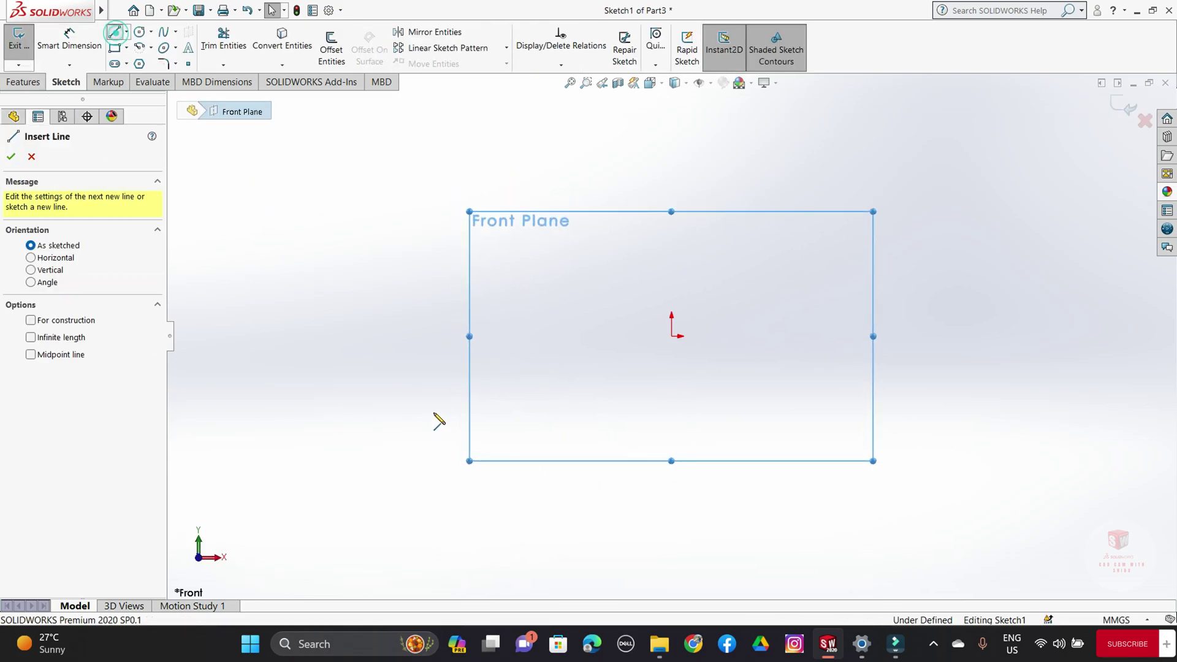
left_click(471, 336)
left_click(811, 336)
left_click(811, 272)
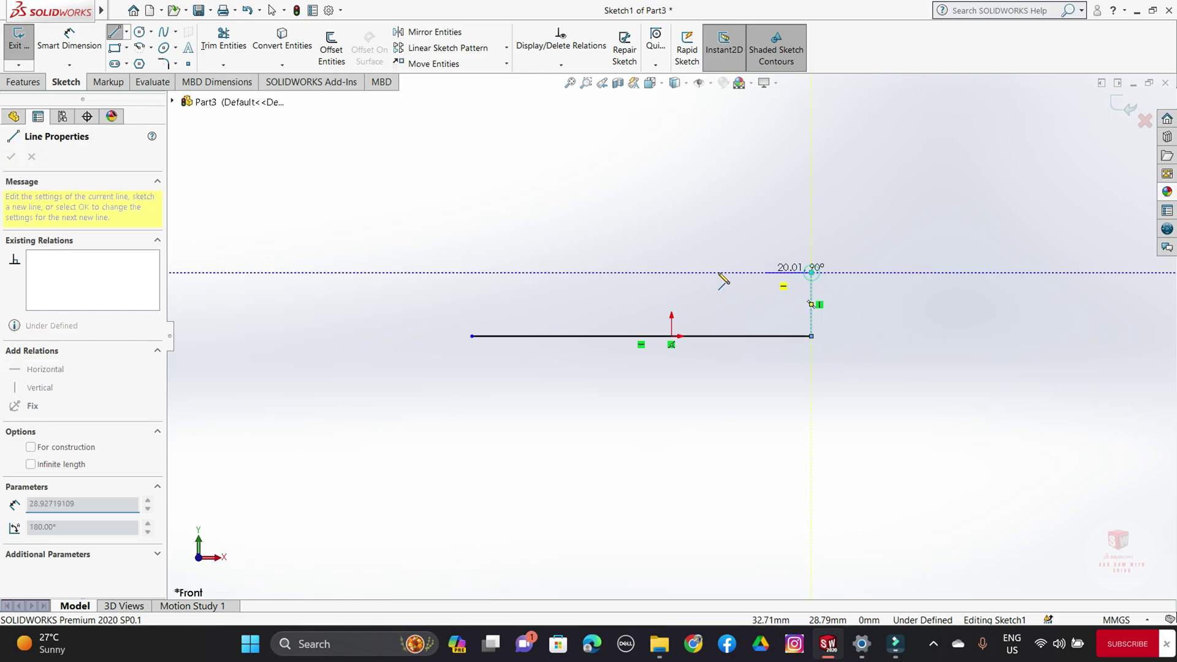
left_click(471, 273)
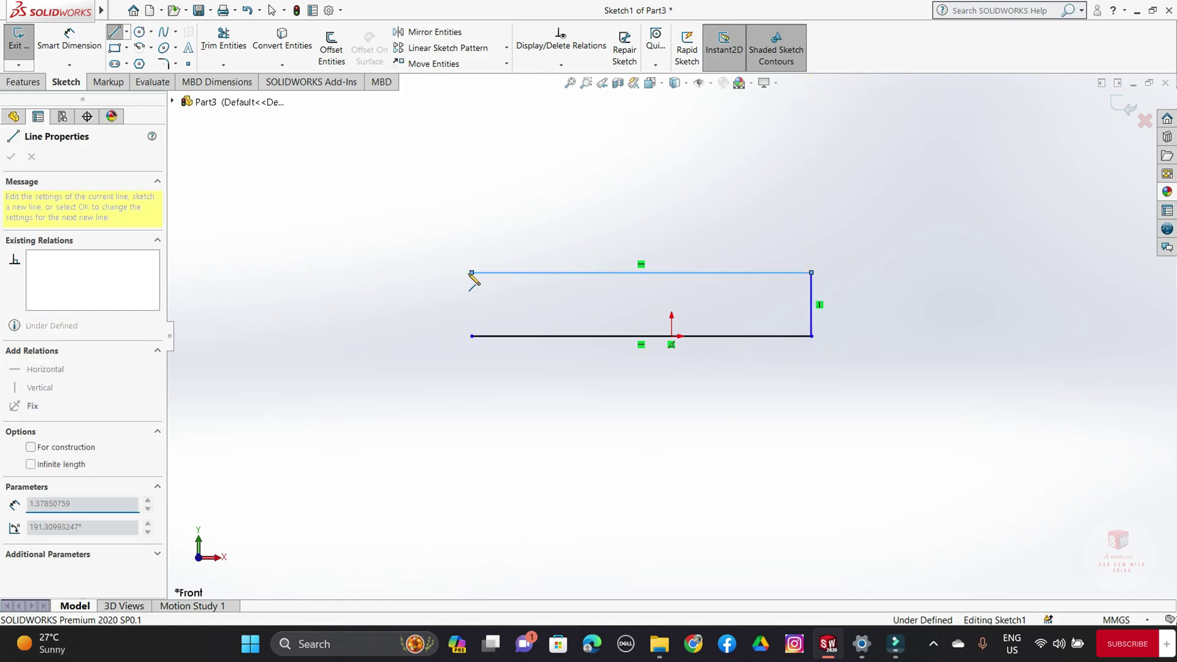
left_click(471, 336)
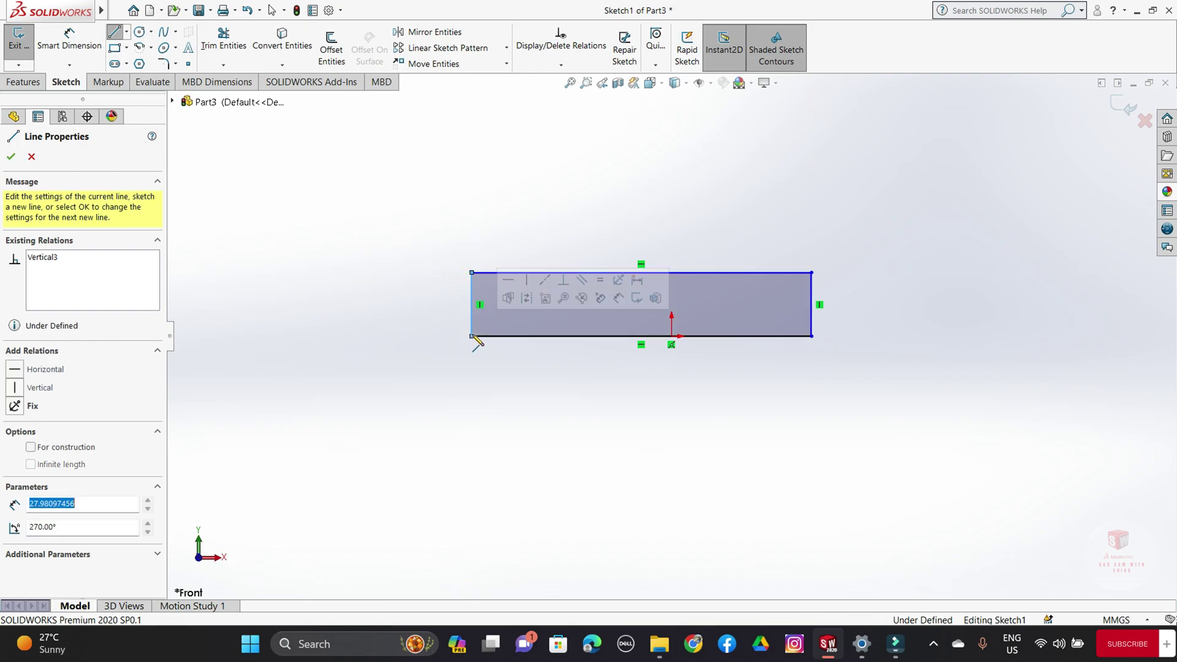
left_click(10, 157)
Dimension the rectangle's lower edge to a length of 242 mm
left_click(70, 46)
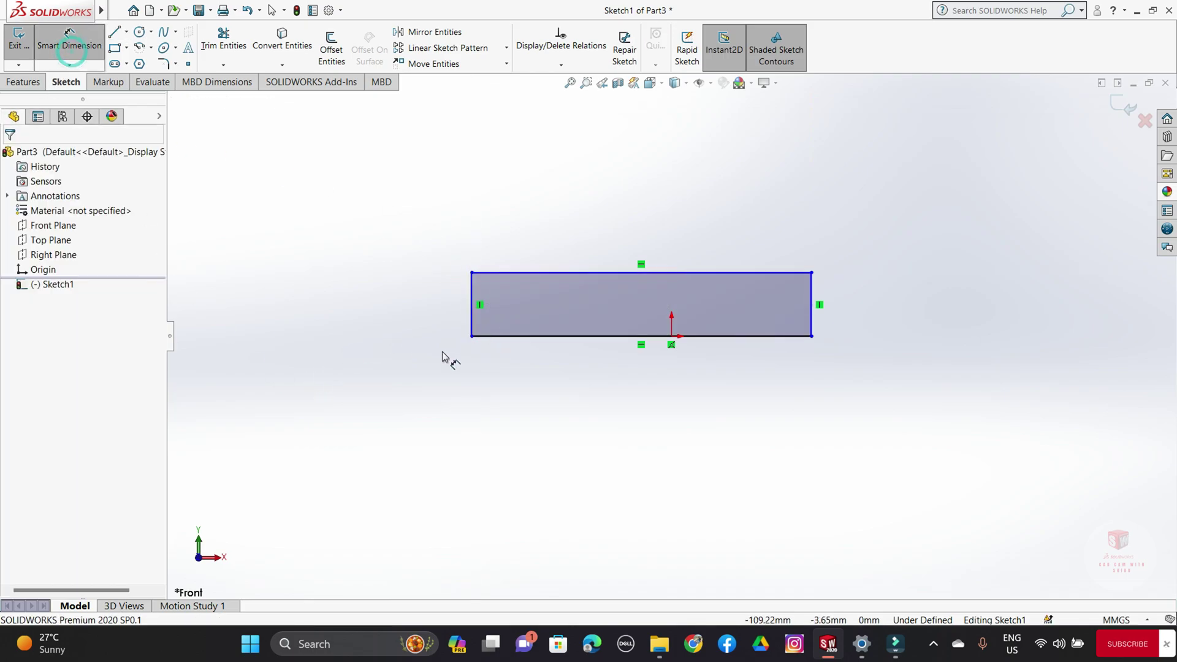
left_click(540, 336)
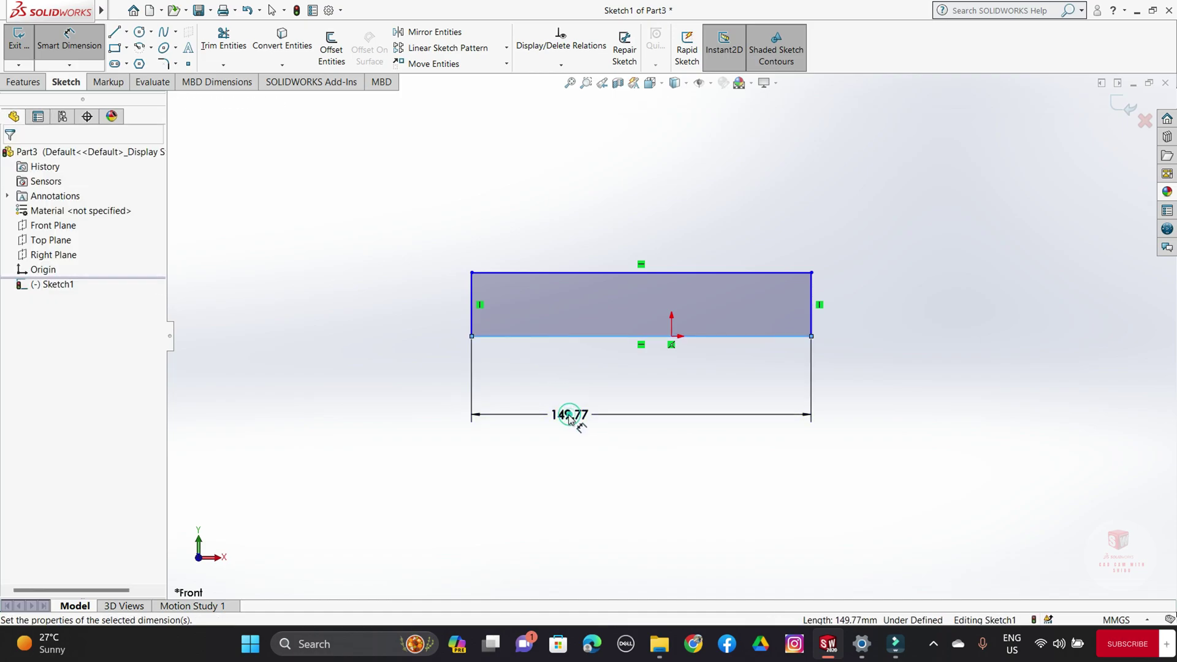
left_click(569, 417)
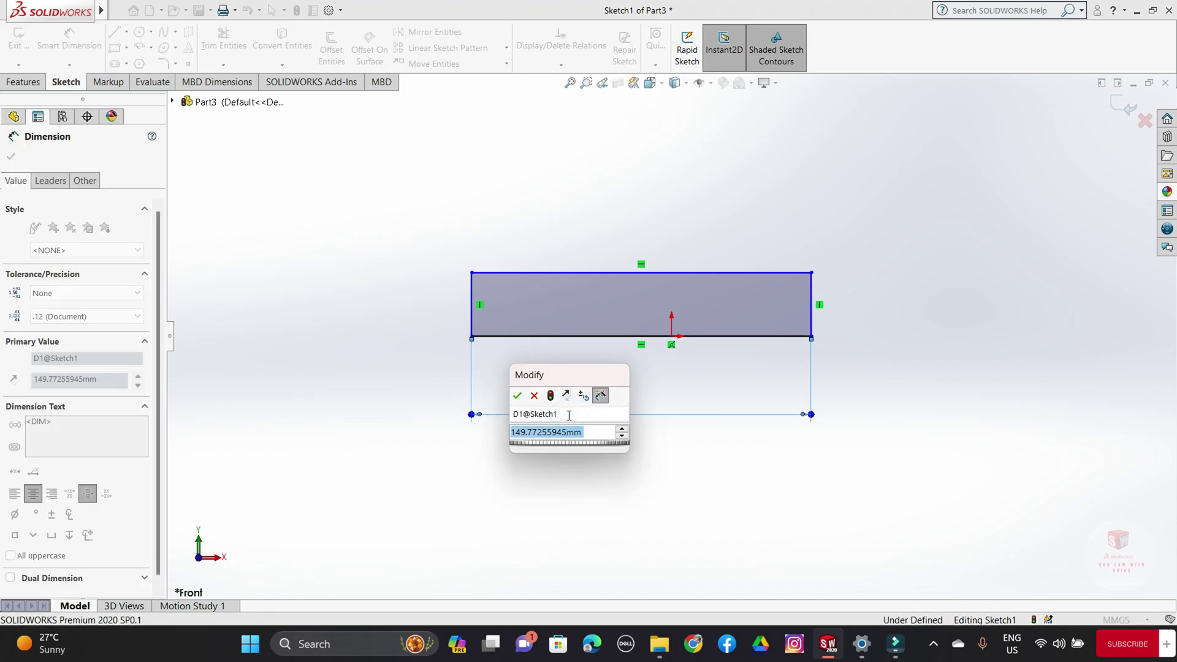
type("242")
key("Return")
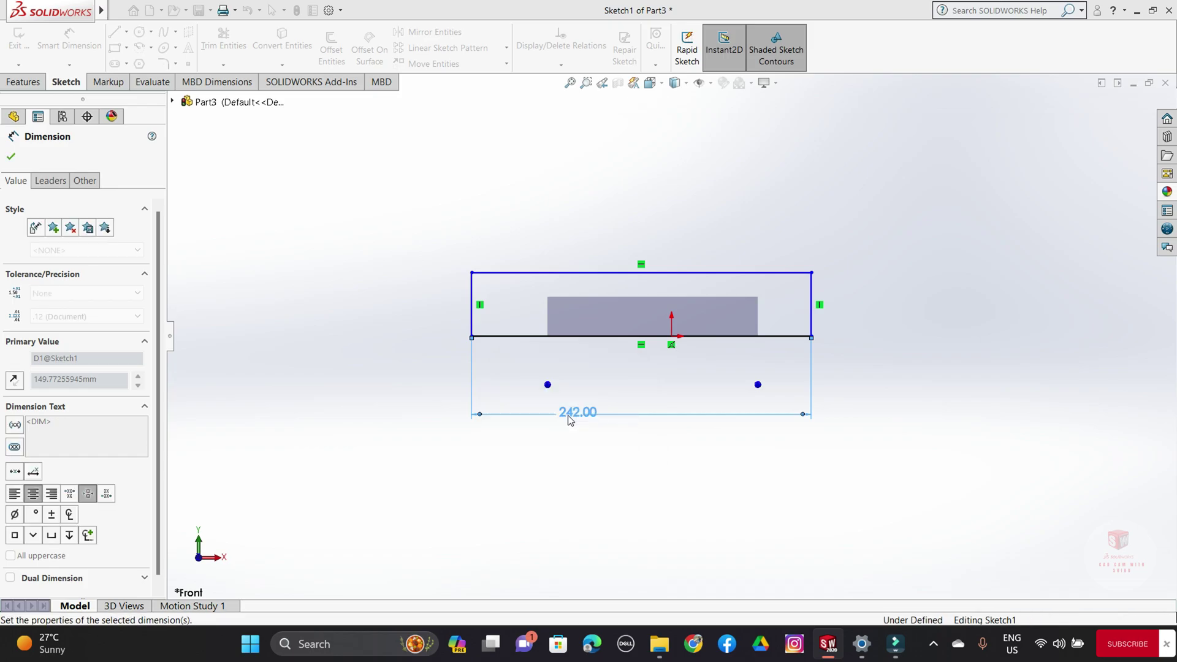
Dimension the rectangle's short vertical edge to 15 mm
left_click(469, 325)
left_click(419, 314)
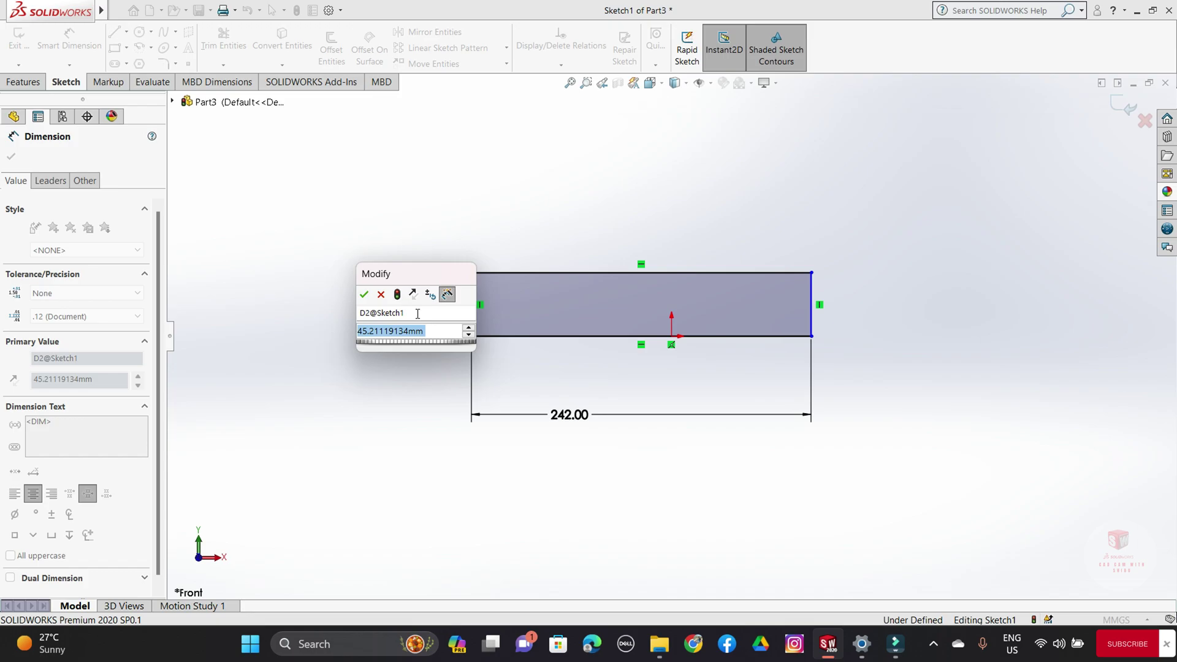
type("15")
key("Return")
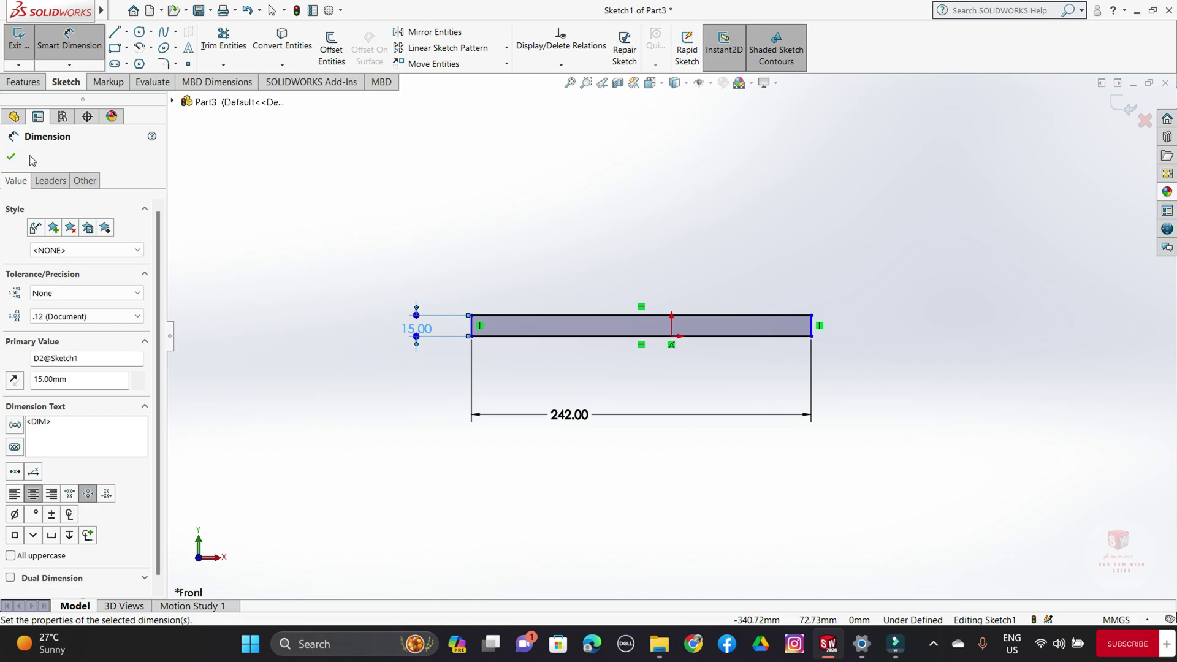
left_click(11, 157)
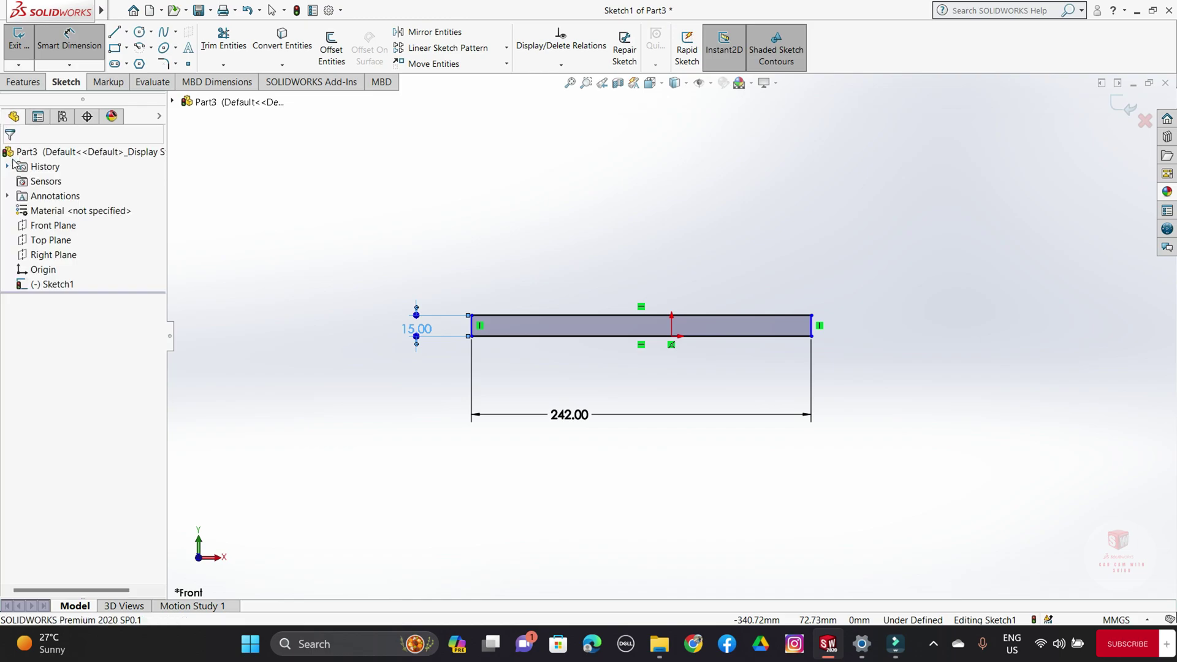
Revolve the rectangle 360 degrees around its lower edge to form a solid cylinder
left_click(25, 83)
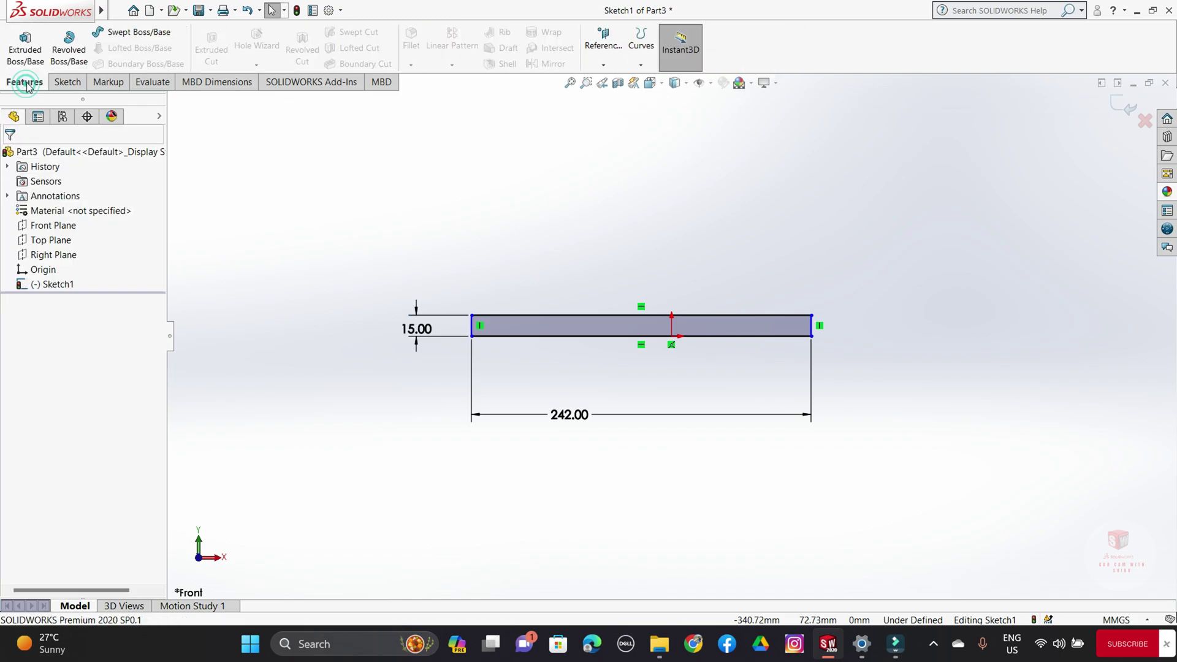
left_click(70, 61)
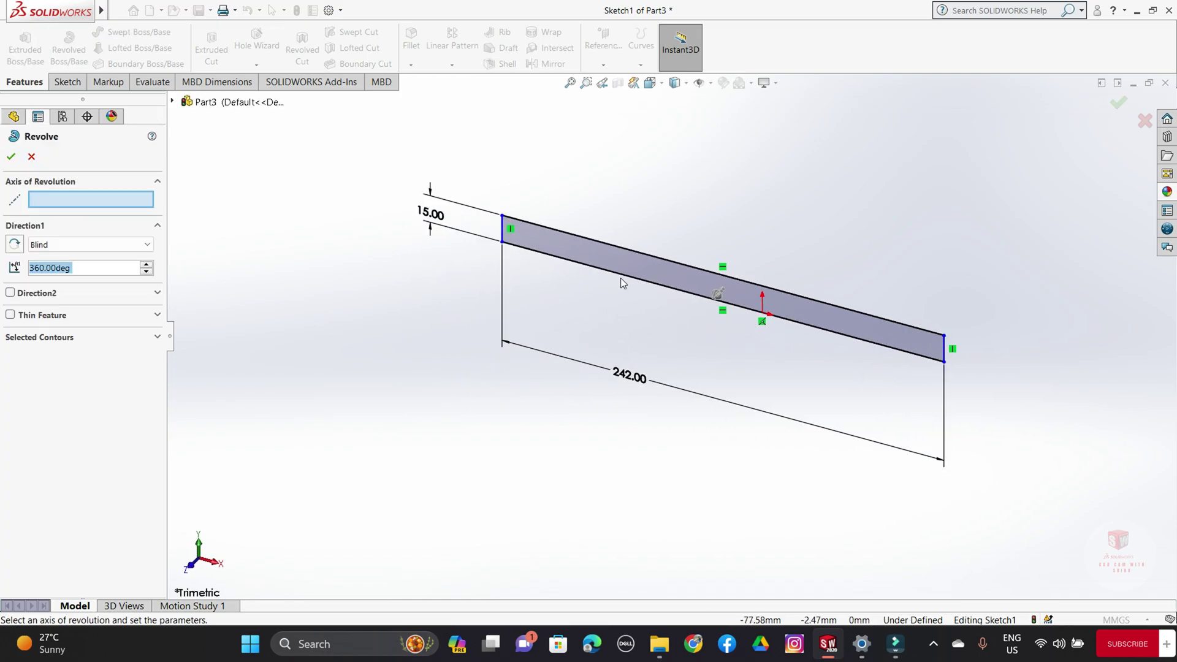
left_click(620, 276)
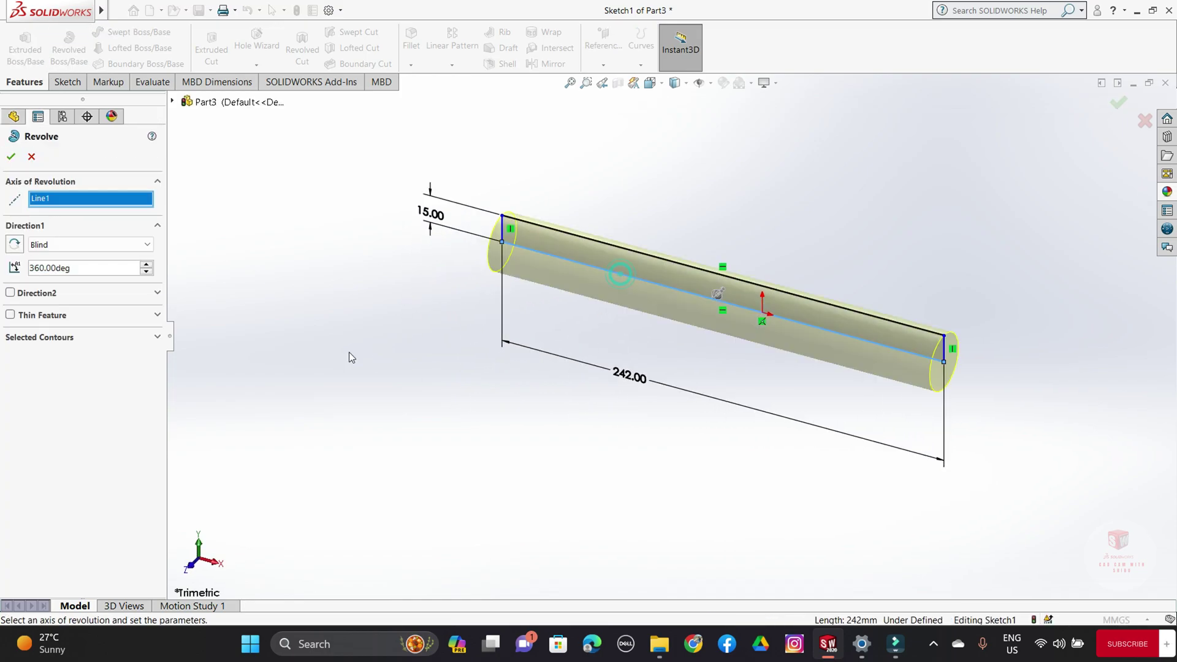
left_click(11, 158)
Start a sketch on the cylinder's flat end face, viewed straight on, and draw an origin-centred circle of about 13 mm radius
mouse_move(777, 360)
middle_mouse_down()
mouse_move(856, 376)
mouse_move(780, 365)
mouse_move(738, 384)
mouse_move(845, 370)
middle_mouse_up()
left_click(969, 370)
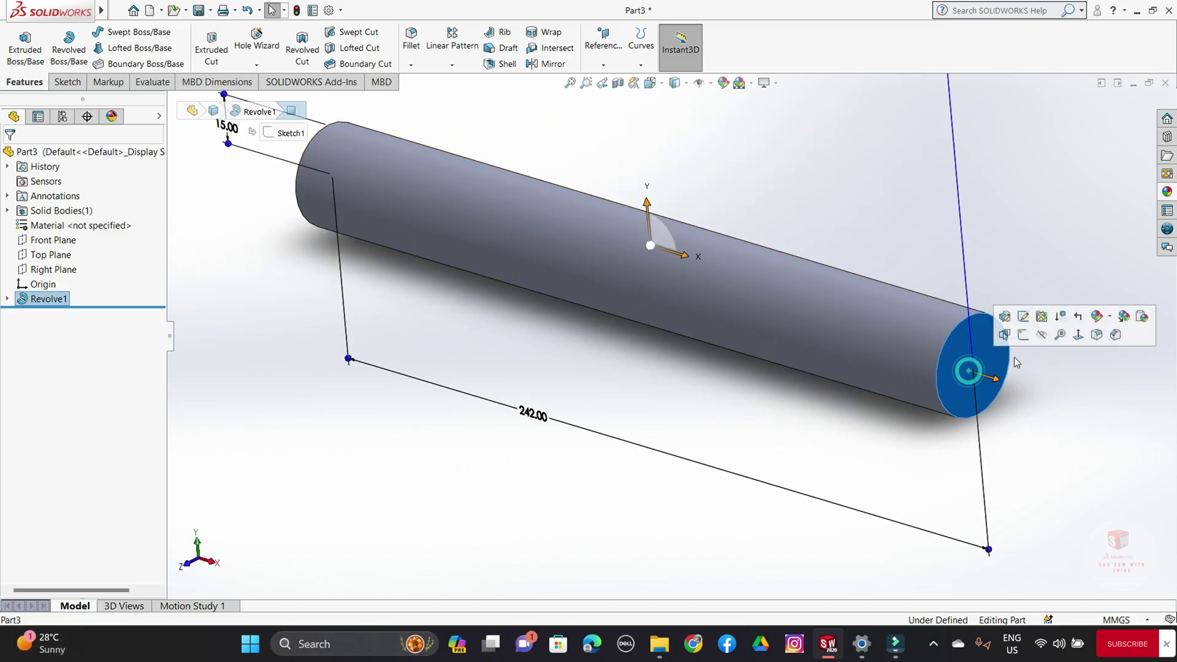
left_click(1025, 335)
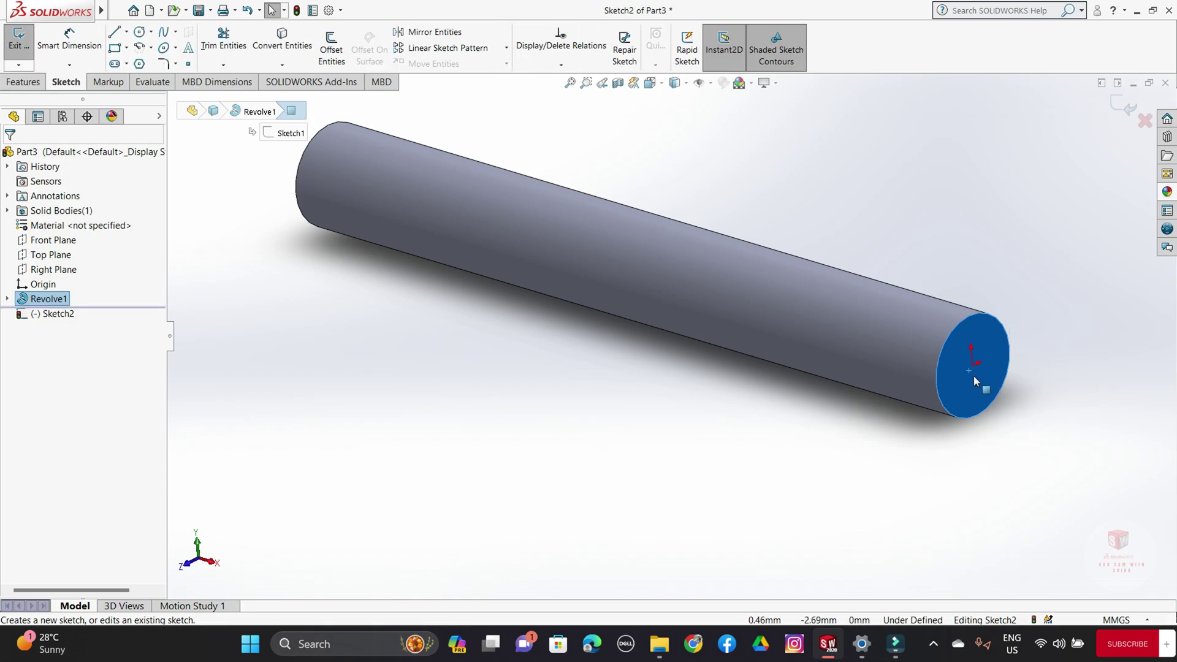
key("space")
left_click(1120, 465)
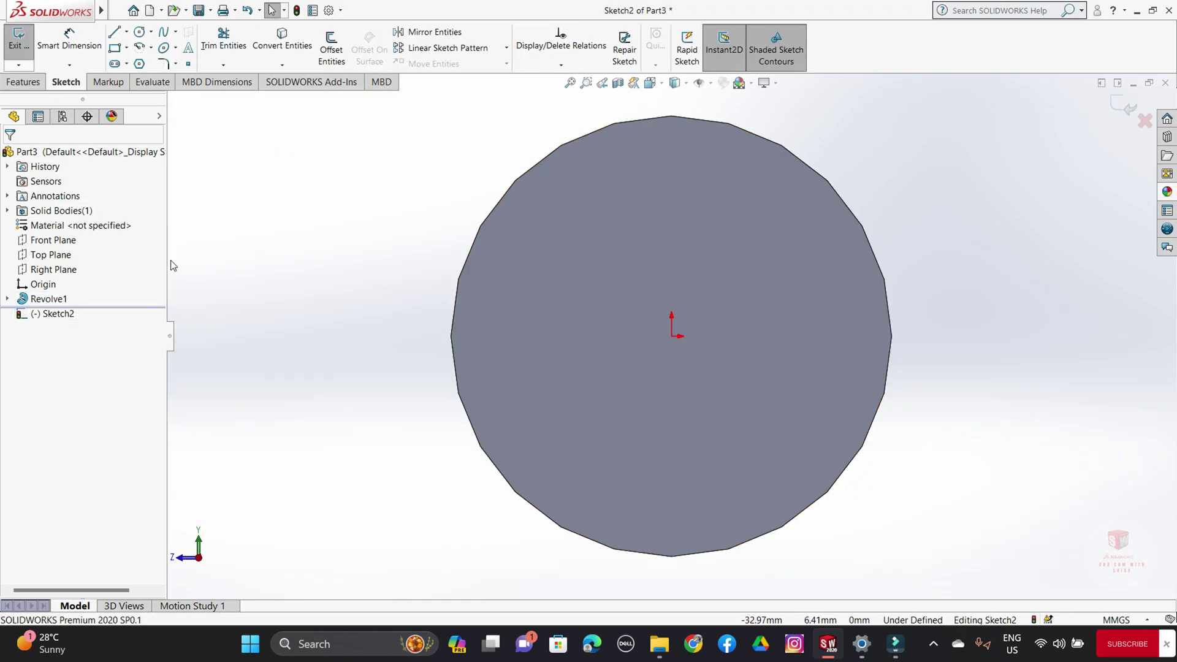
left_click(139, 33)
left_click(672, 336)
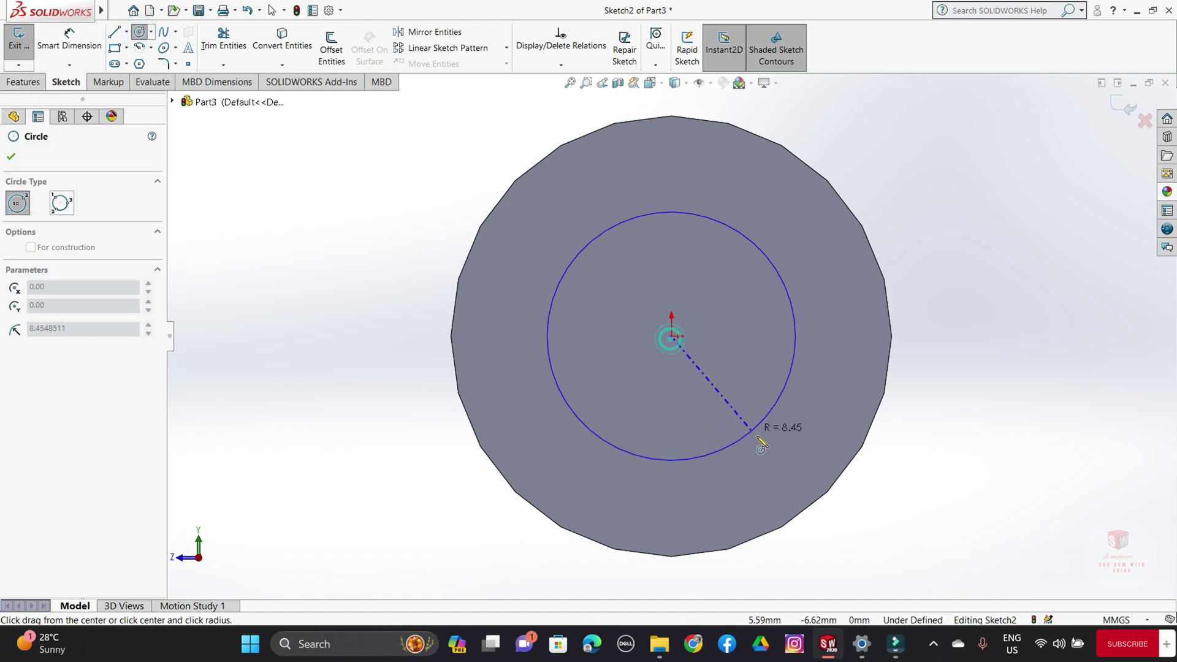
left_click(799, 480)
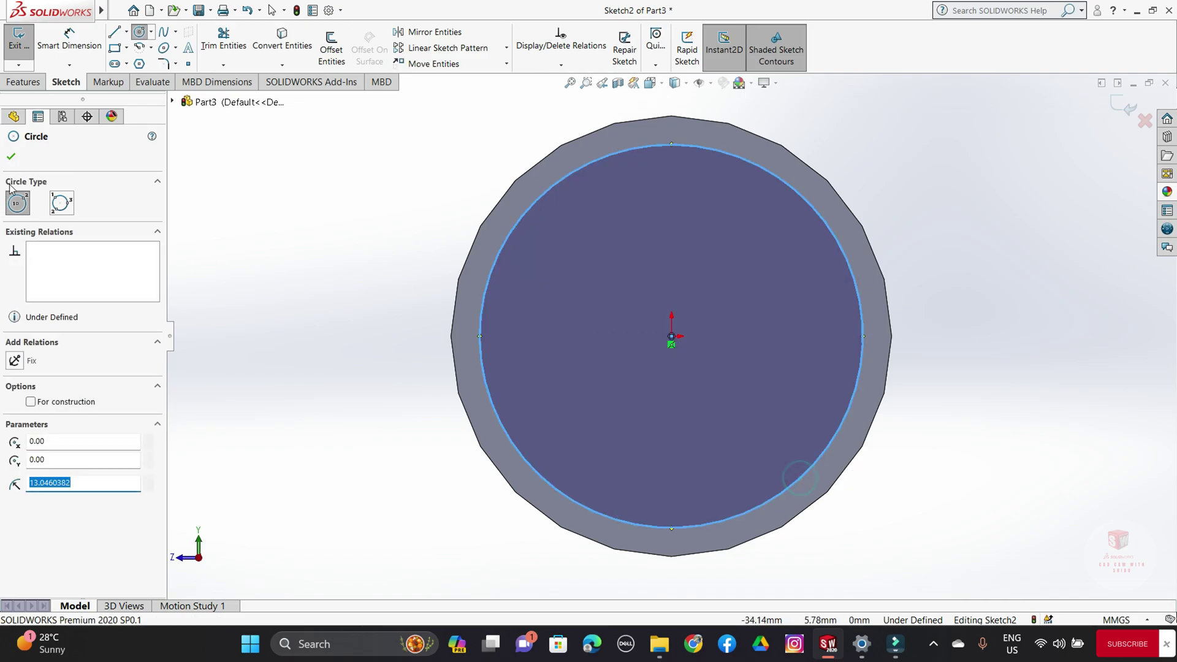
left_click(11, 157)
Dimension the circle on the end face to a diameter of 20 mm
left_click(70, 38)
left_click(501, 426)
left_click(352, 375)
type("20")
key("Return")
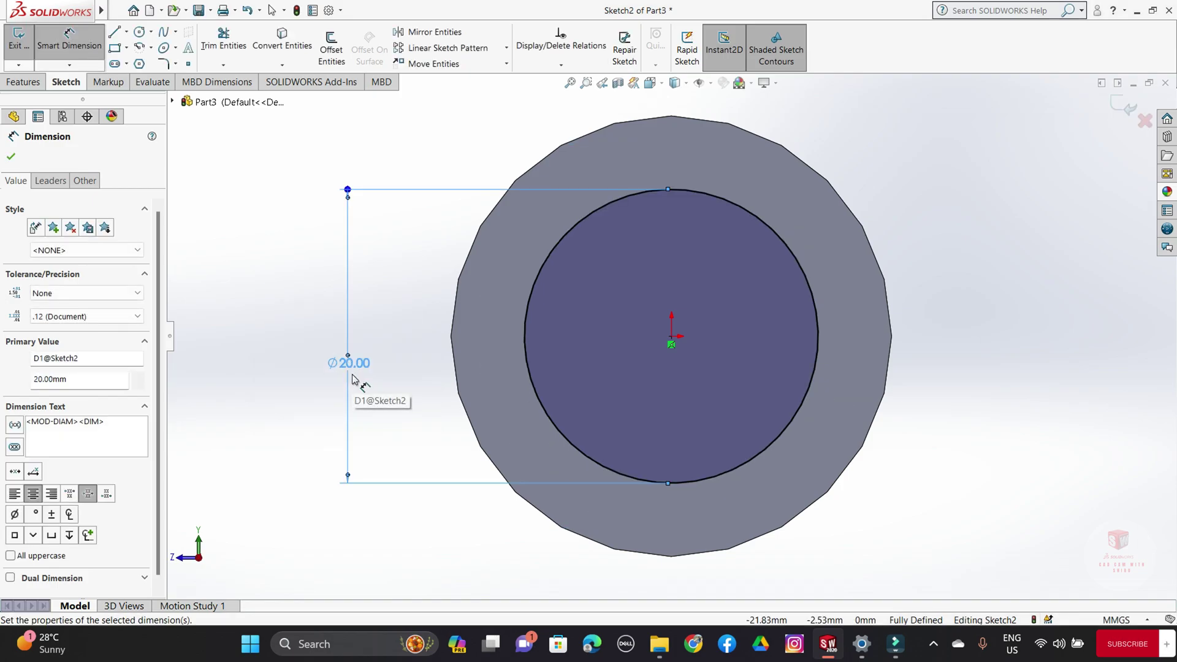
left_click(11, 158)
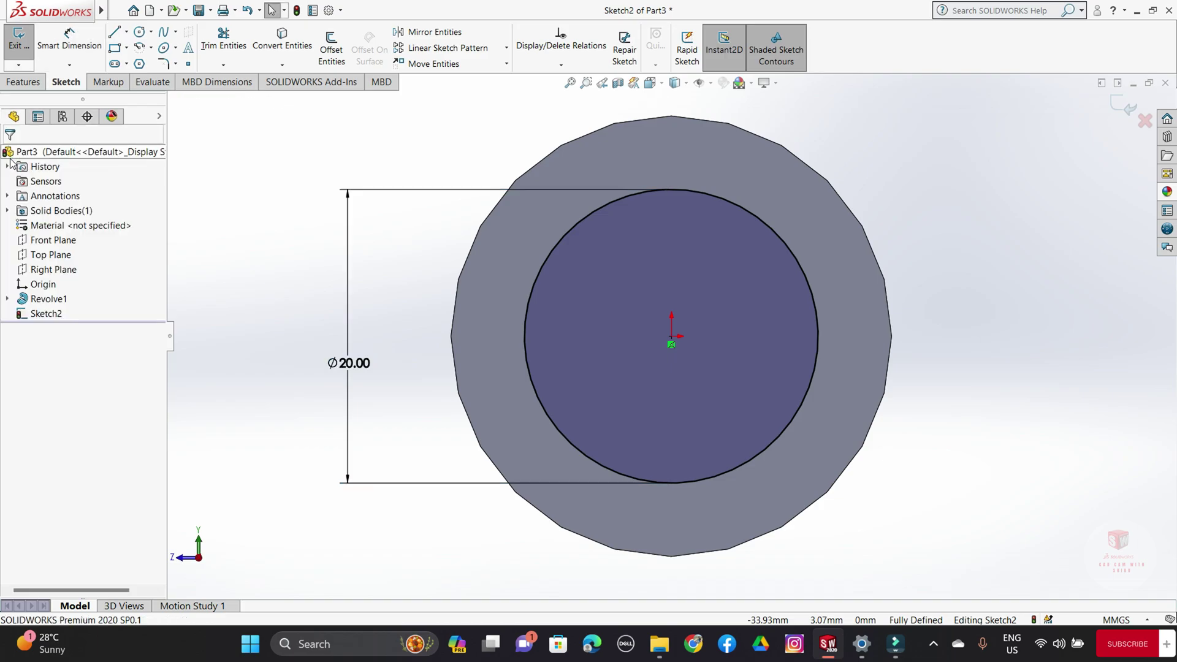
Cut the 20 mm circle through the whole cylinder with an Extruded Cut set to Through All
left_click(25, 82)
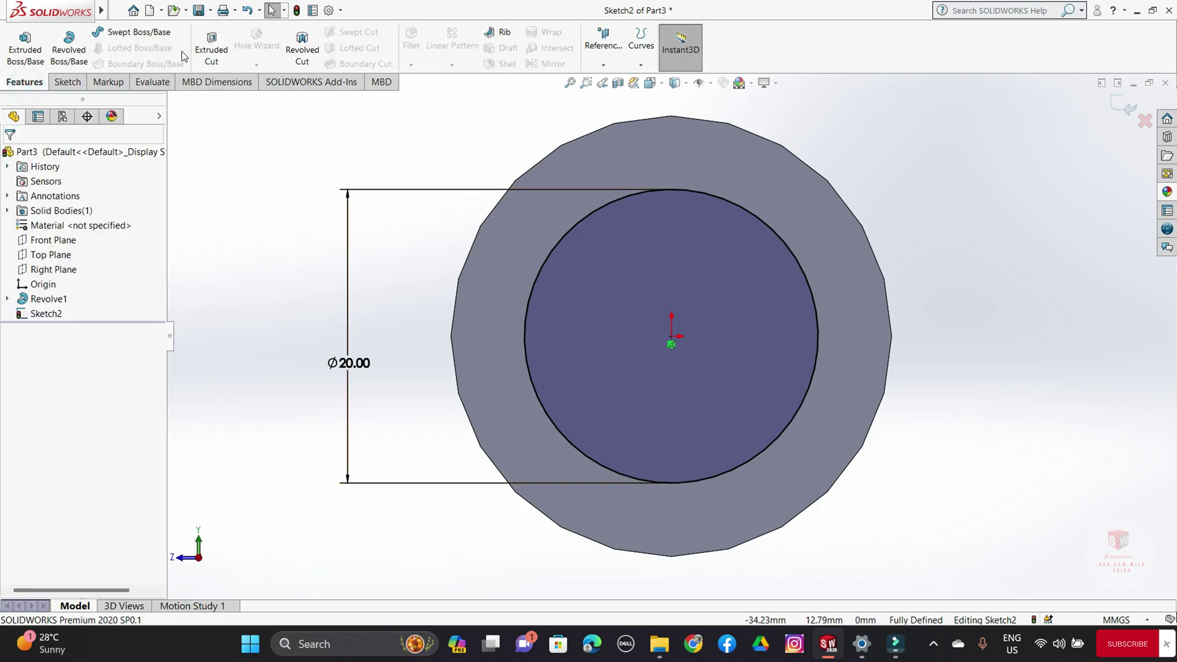
left_click(207, 48)
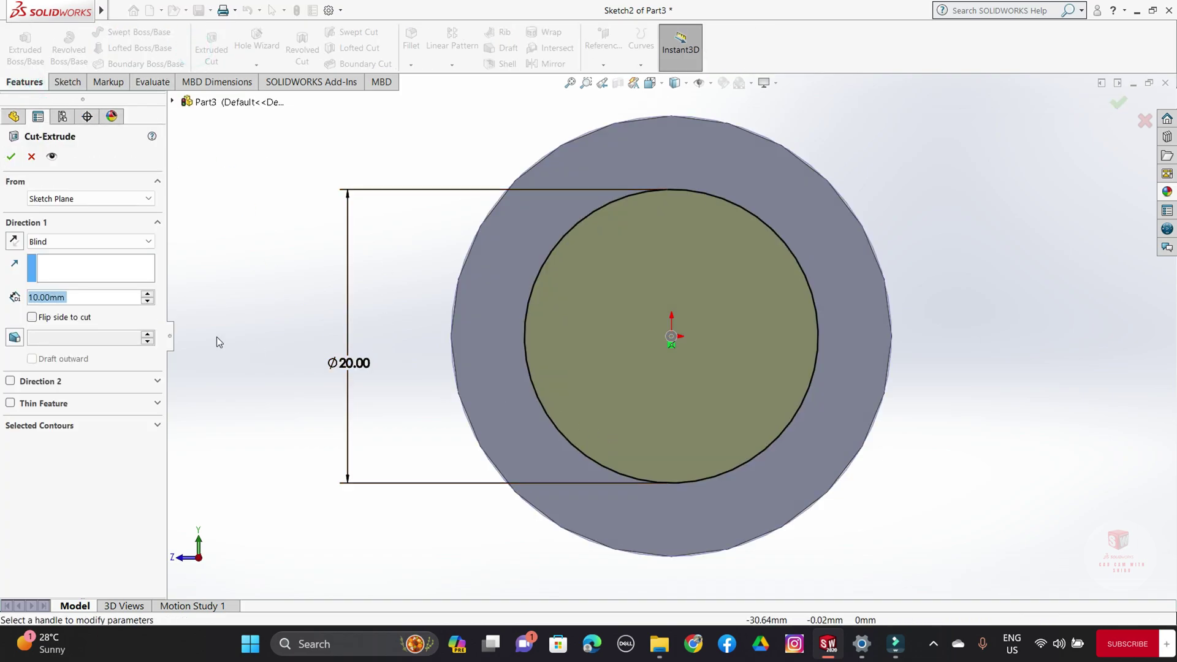
scroll(283, 350, "up", 1)
middle_click_drag(289, 335, 321, 339)
scroll(324, 340, "up", 2)
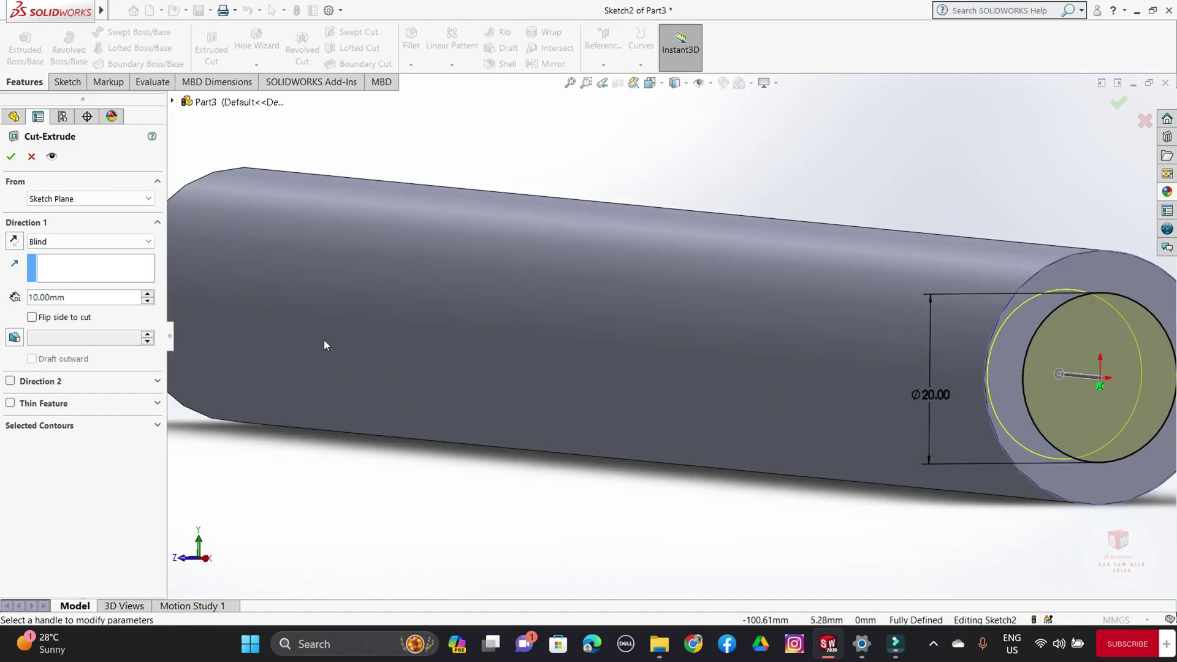
scroll(324, 340, "up", 2)
left_click(121, 241)
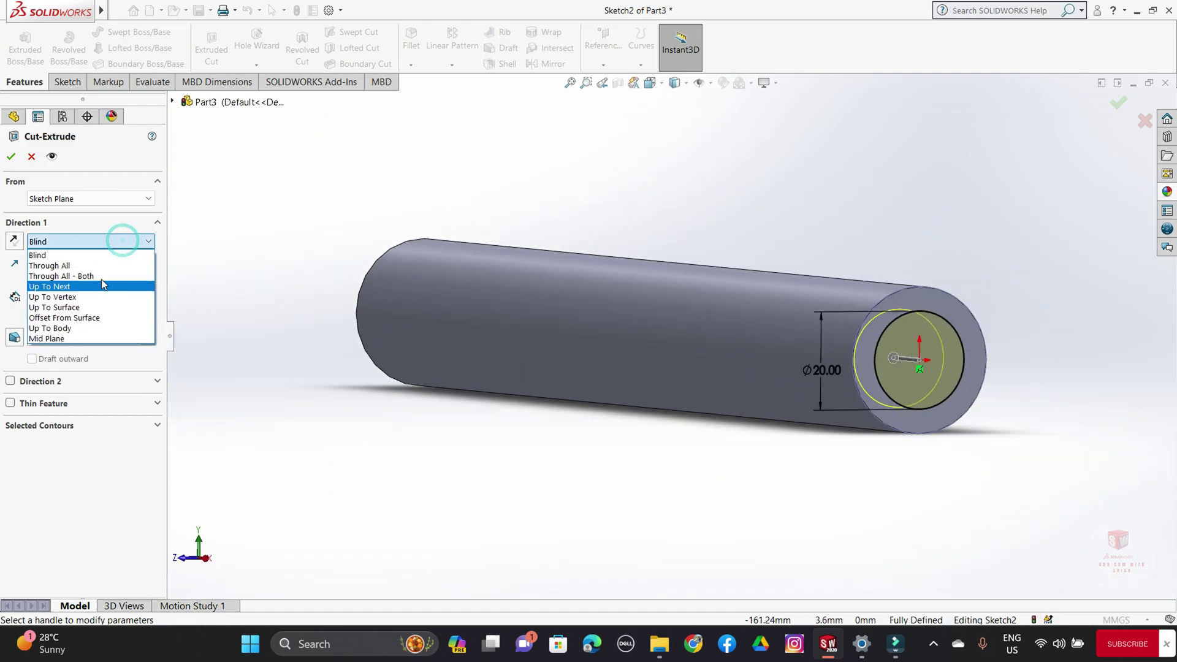
left_click(93, 264)
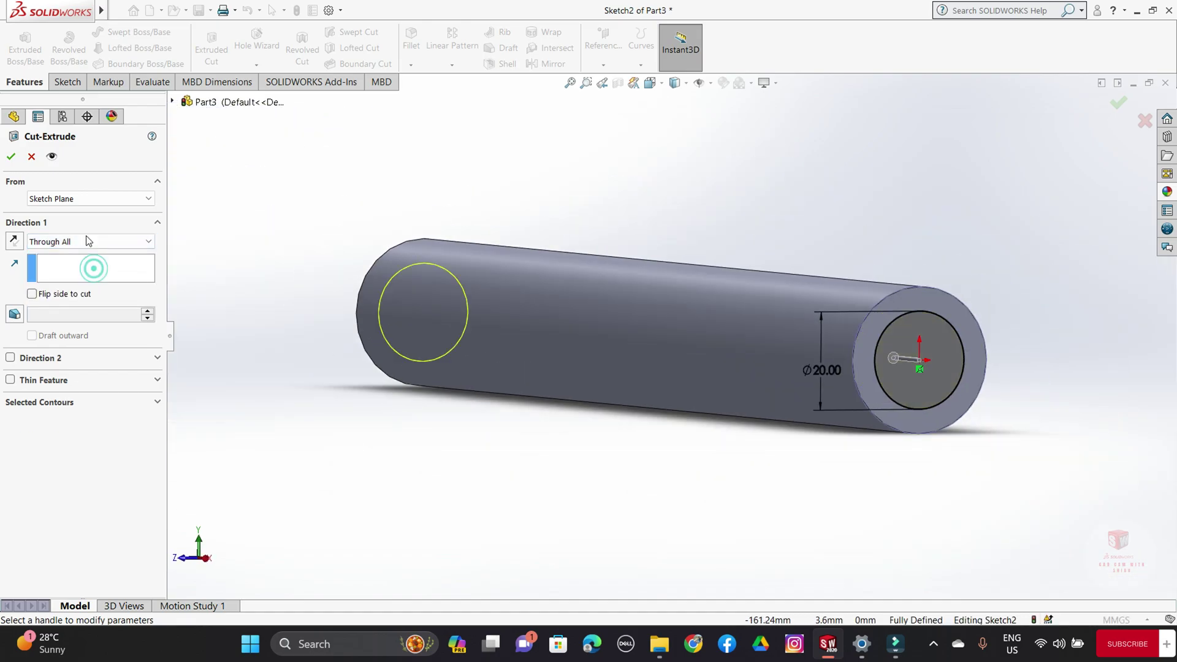
left_click(11, 157)
left_click(495, 483)
Start a sketch on the tube's ring-shaped end face, viewed straight on, and draw an origin-centred circle of about 12.5 mm radius
scroll(835, 429, "down", 3)
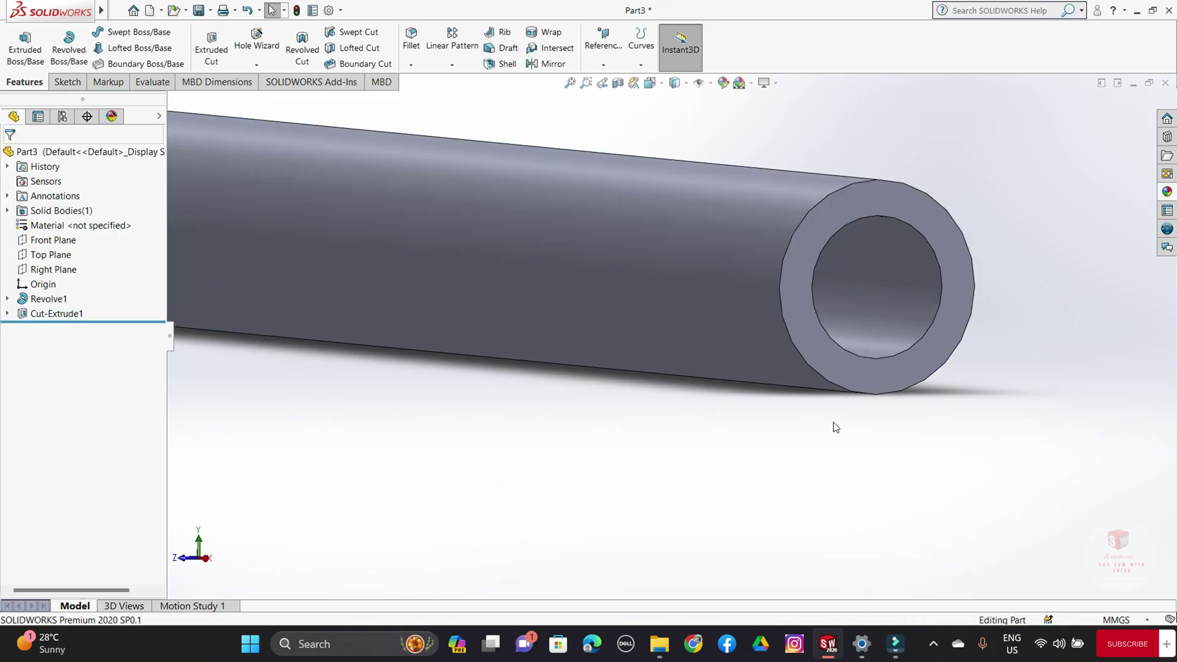
scroll(834, 448, "up", 3)
middle_click_drag(830, 468, 793, 485)
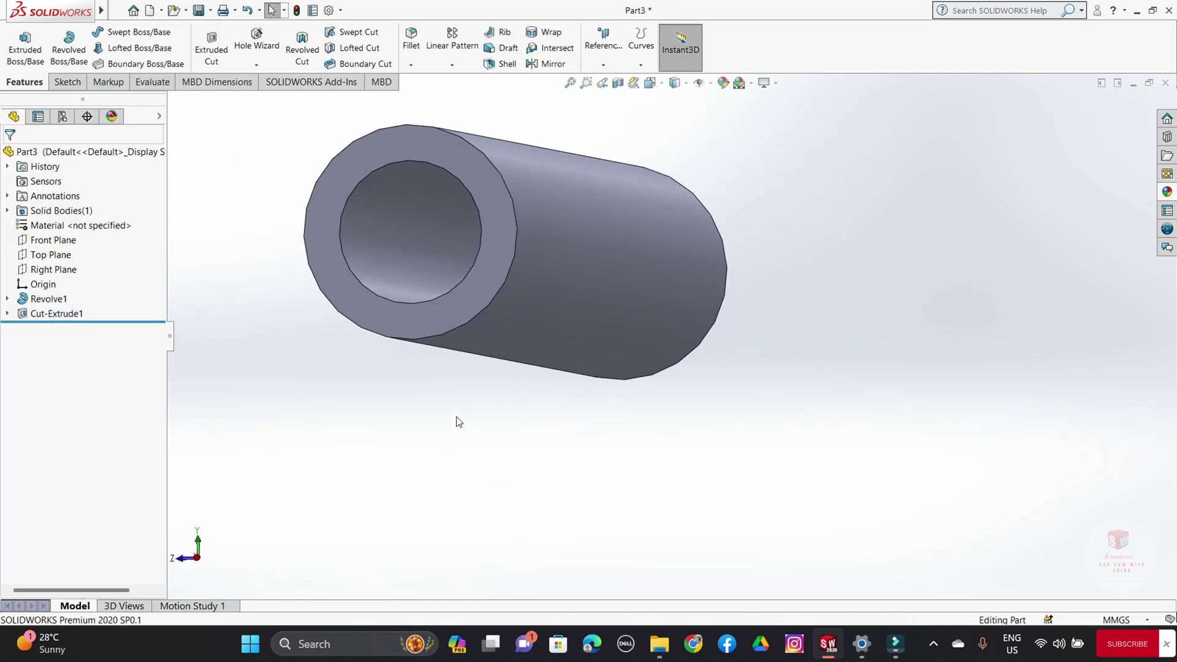
left_click(469, 309)
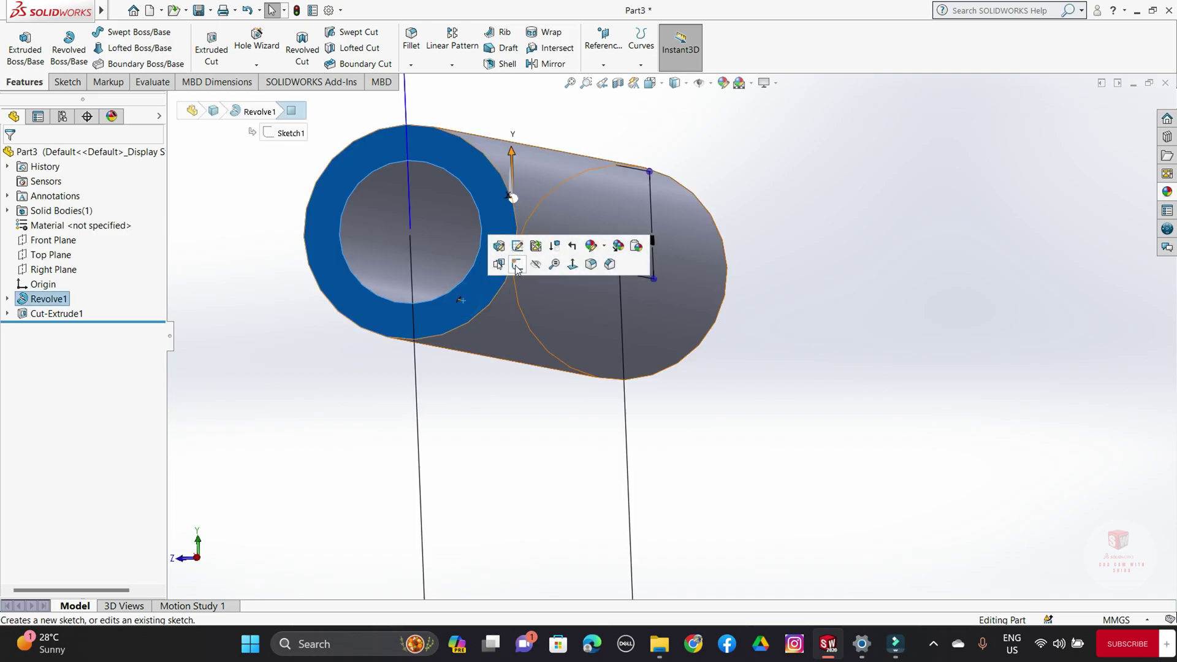
left_click(519, 271)
key("space")
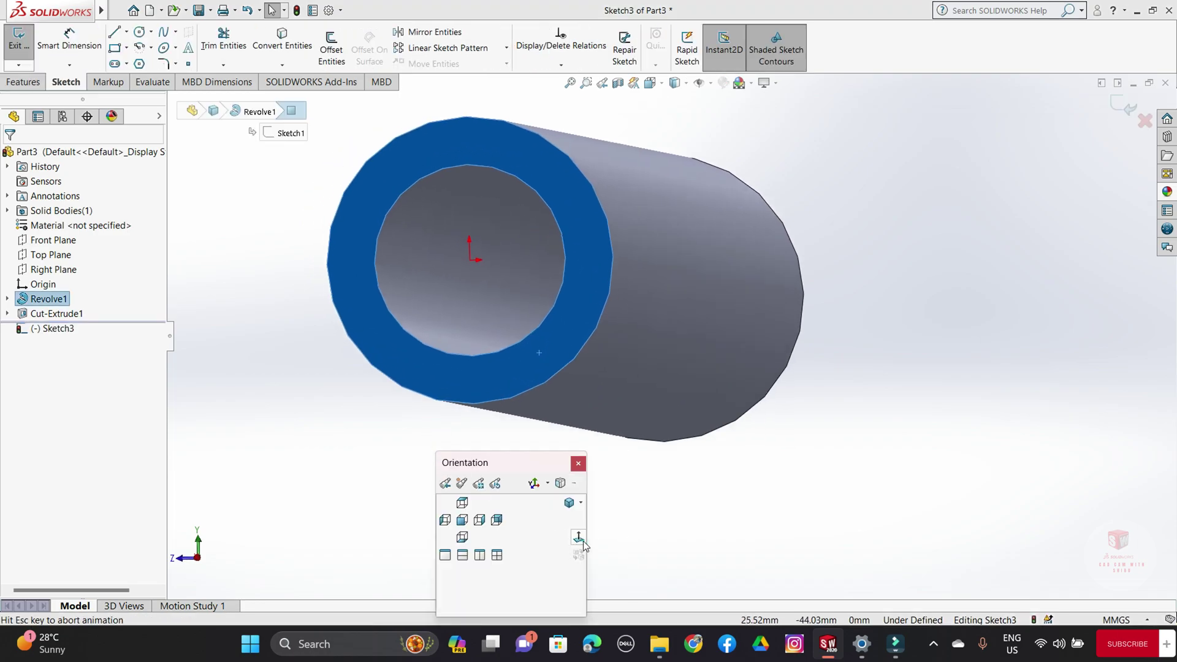
left_click(579, 537)
left_click(943, 492)
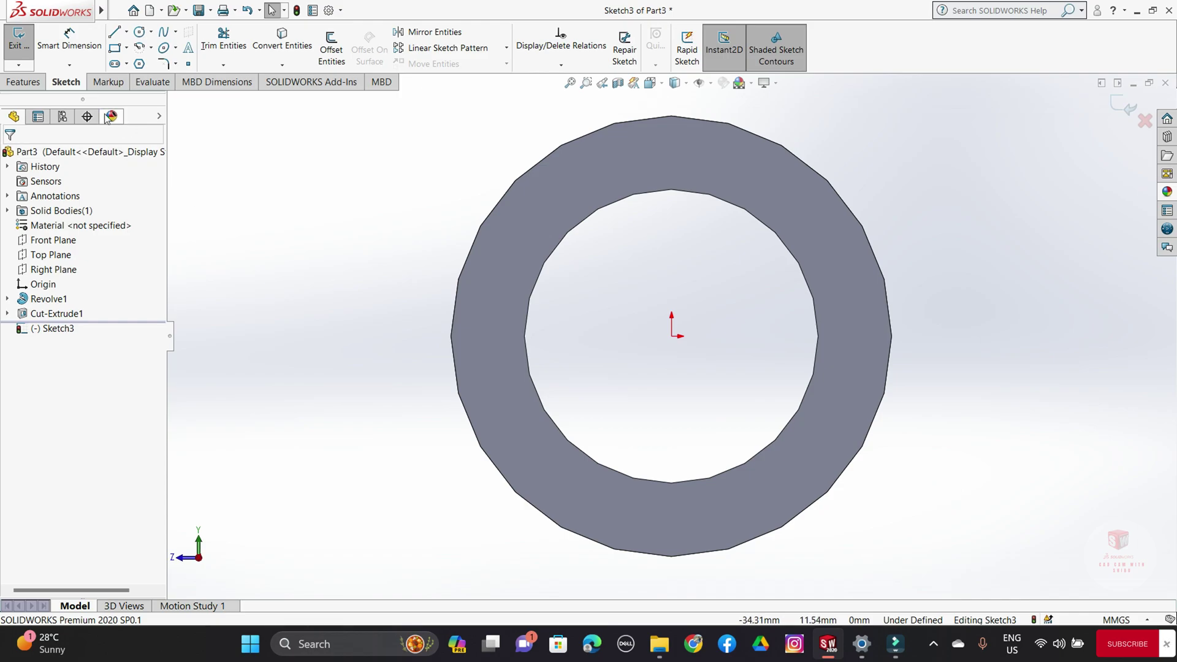
left_click(141, 34)
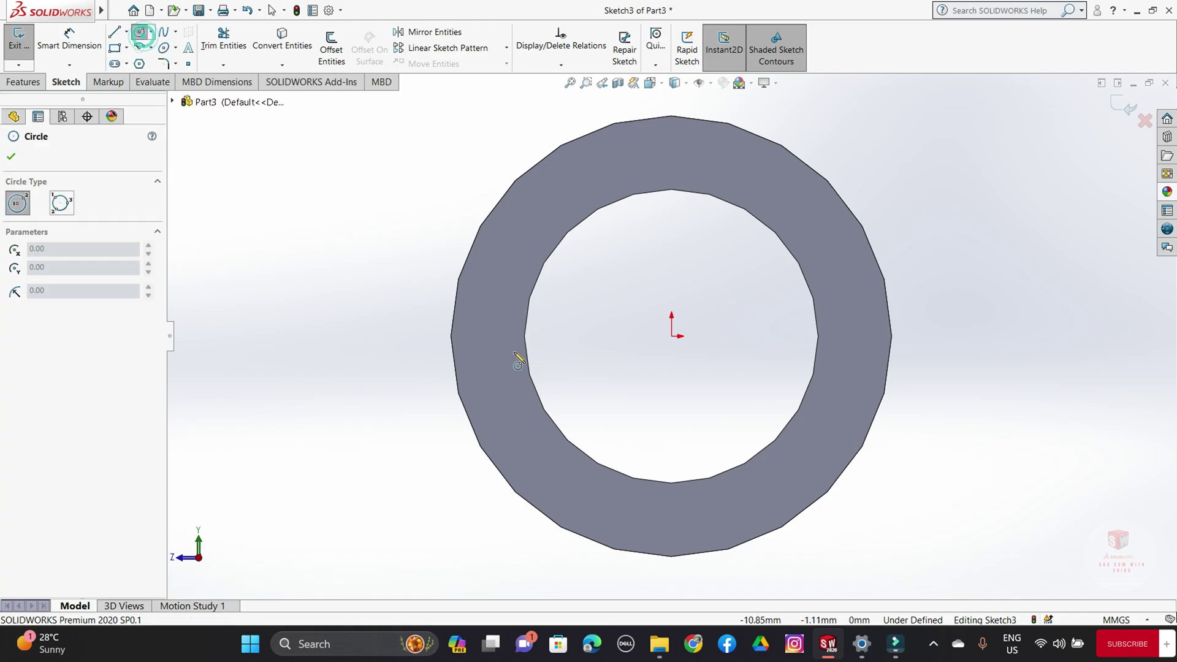
left_click(672, 337)
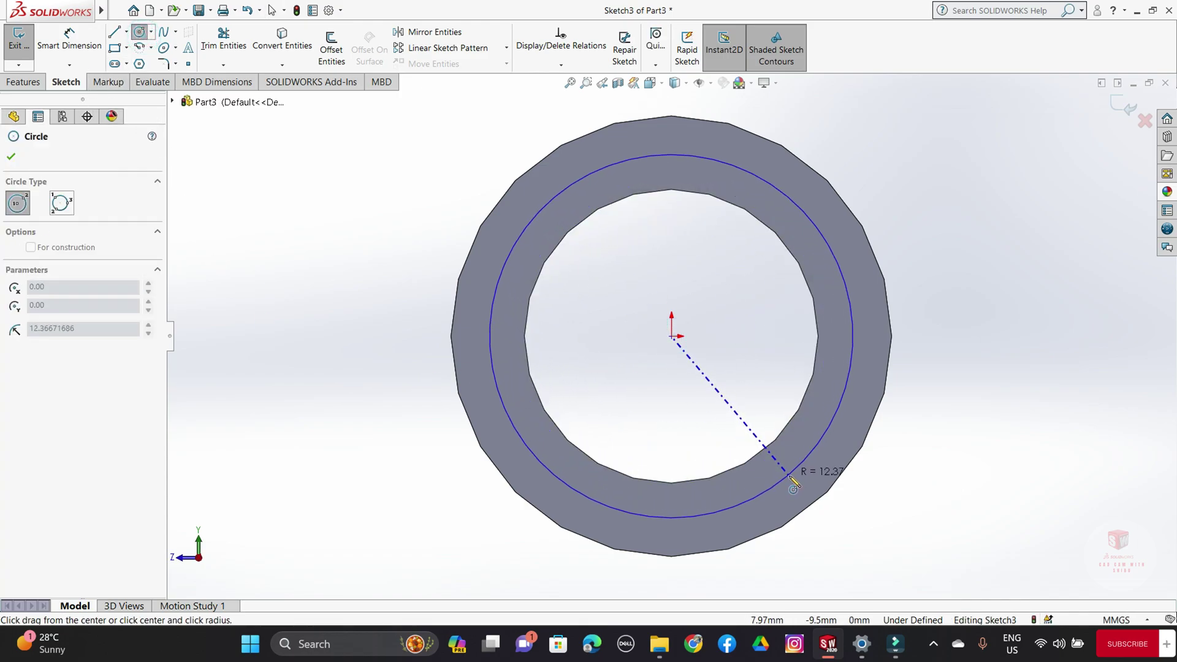
left_click(791, 478)
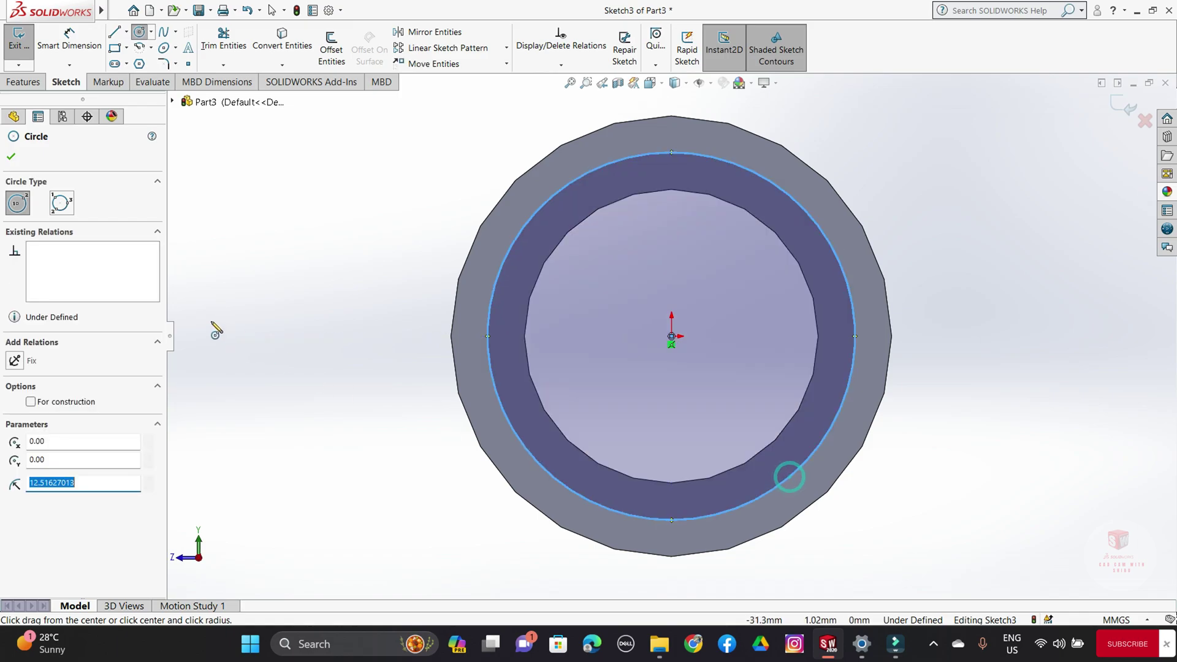
left_click(20, 158)
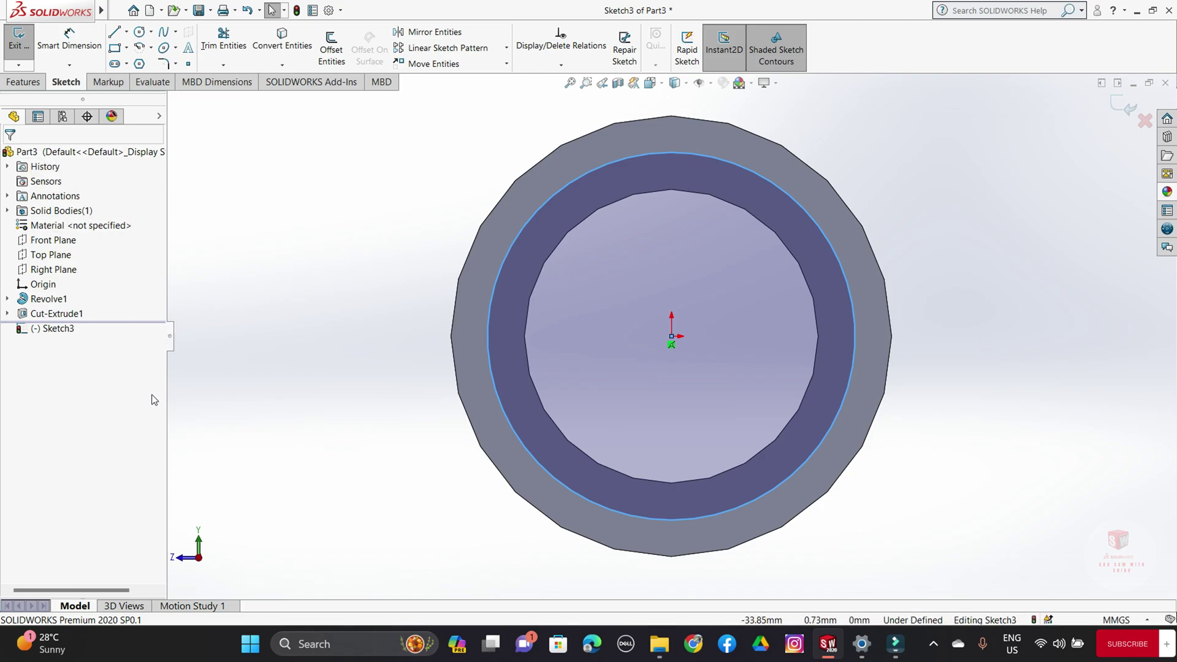
Dimension the circle on the tube's end face to a diameter of 26 mm
left_click(69, 39)
left_click(505, 423)
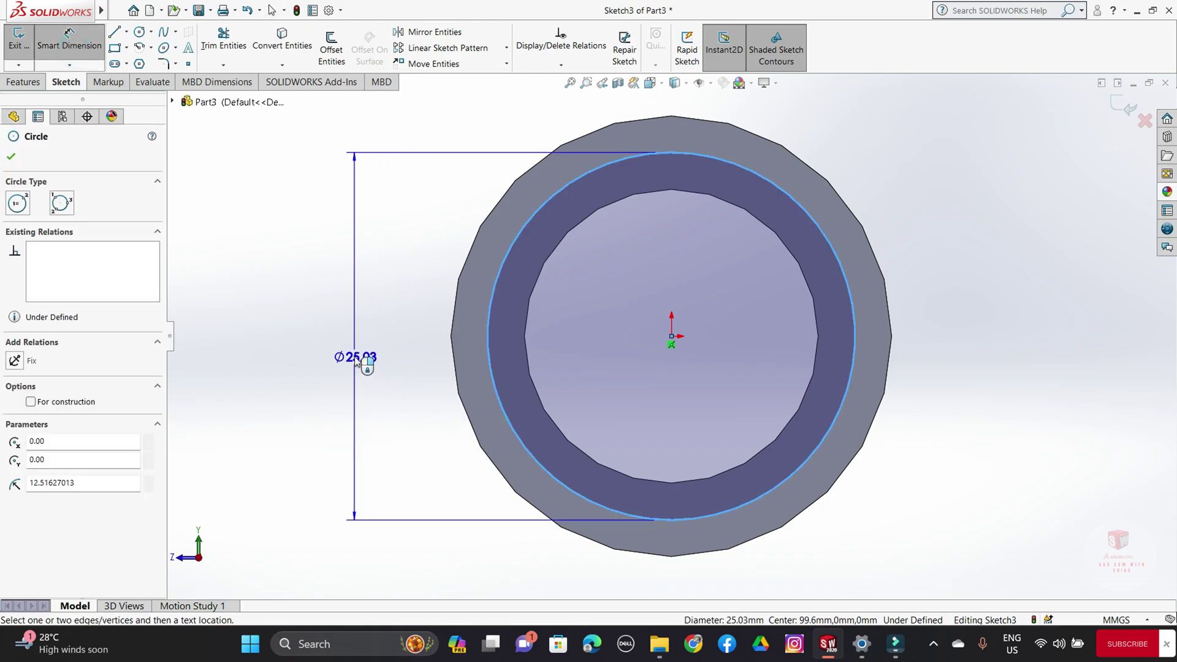
left_click(354, 359)
type("2")
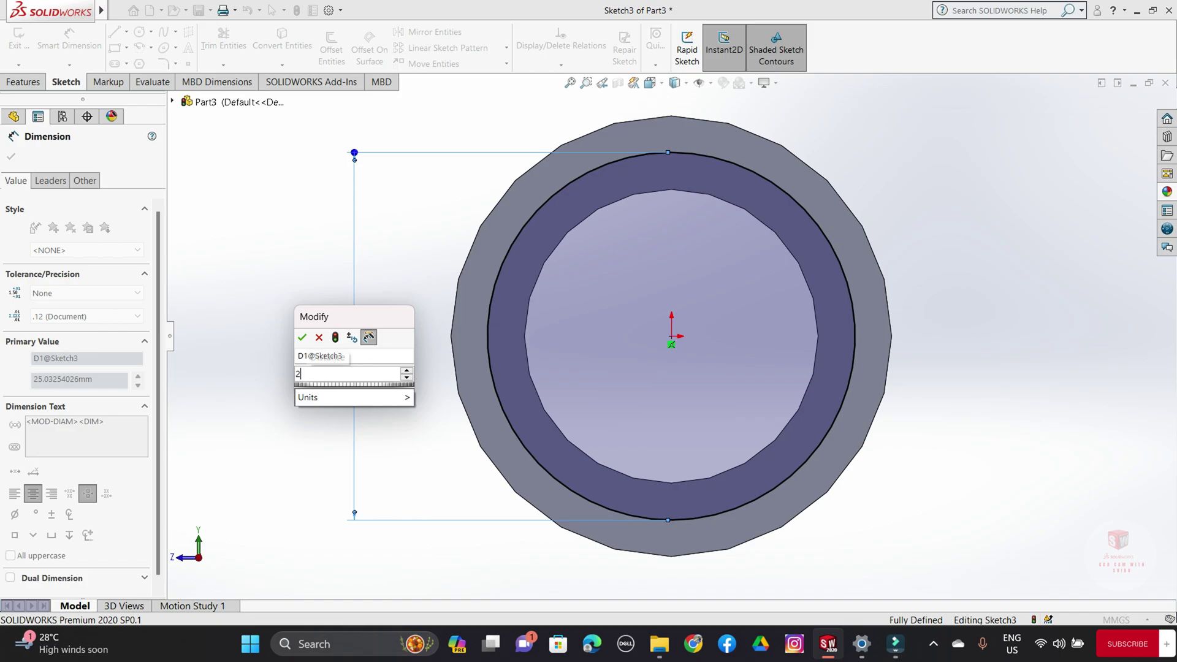
type("6")
key("Return")
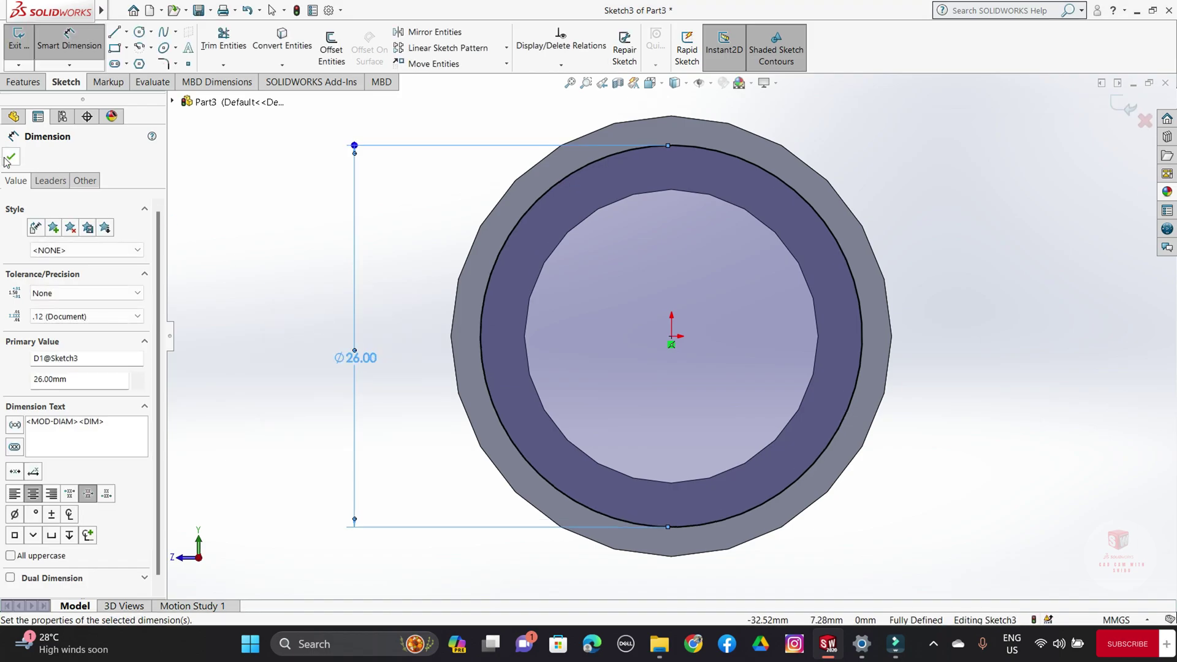
left_click(11, 157)
Cut the 26 mm circle into the tube's end with a Blind Extruded Cut 9 mm deep
left_click(35, 86)
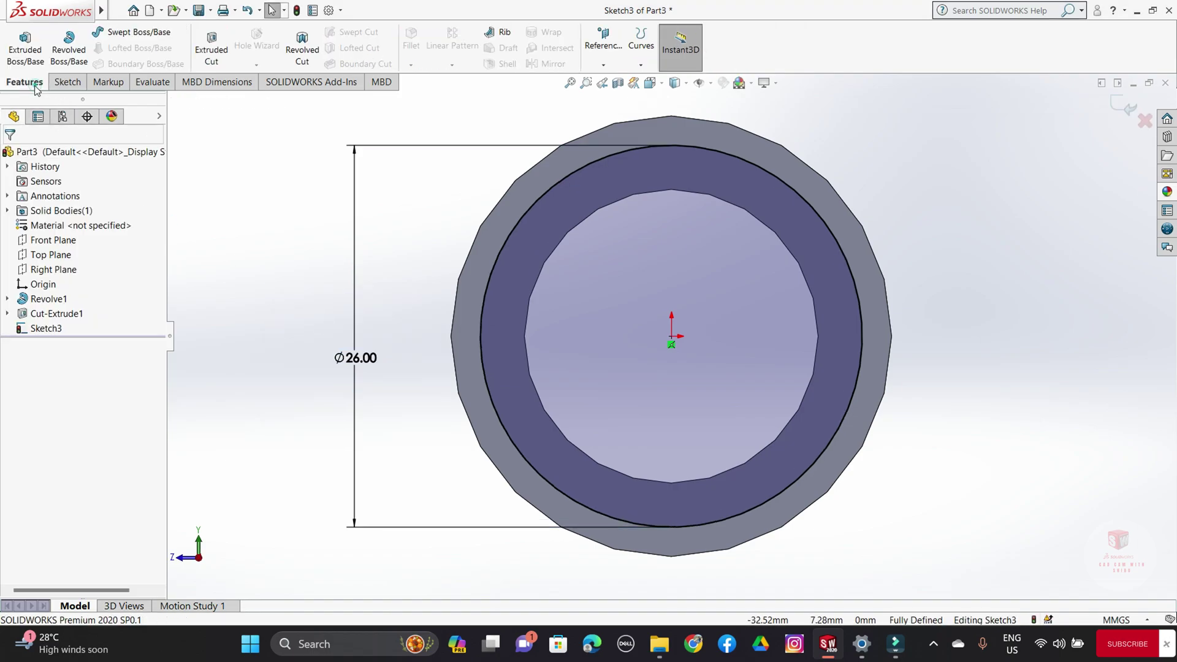
left_click(213, 54)
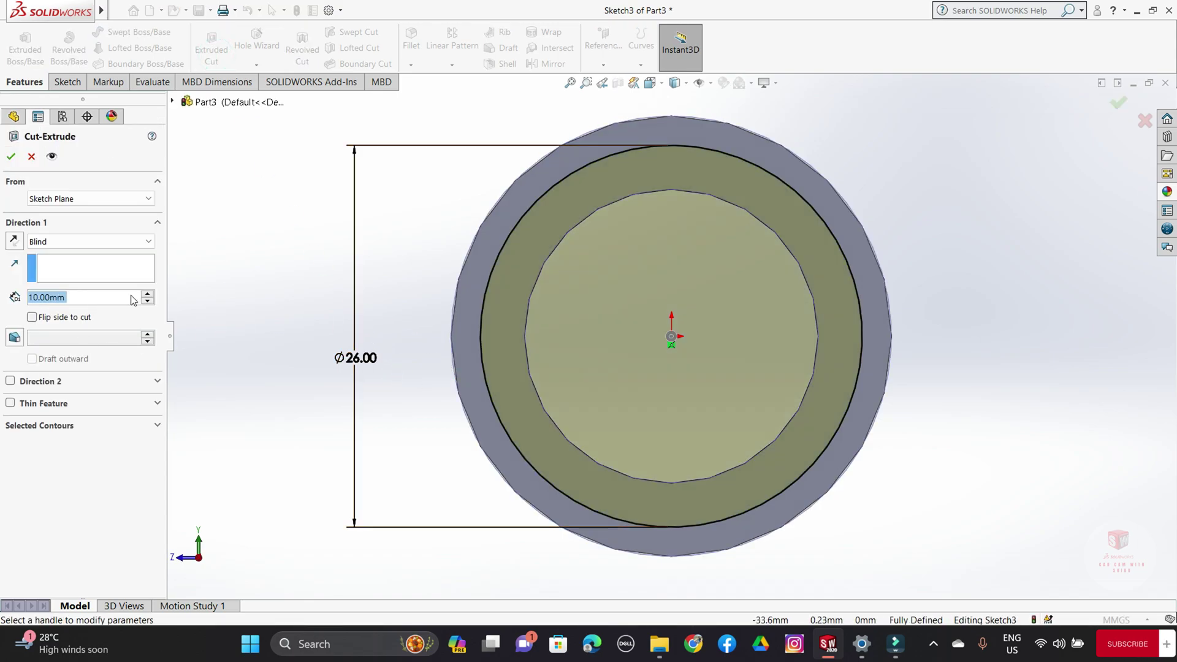
scroll(129, 300, "down", 1)
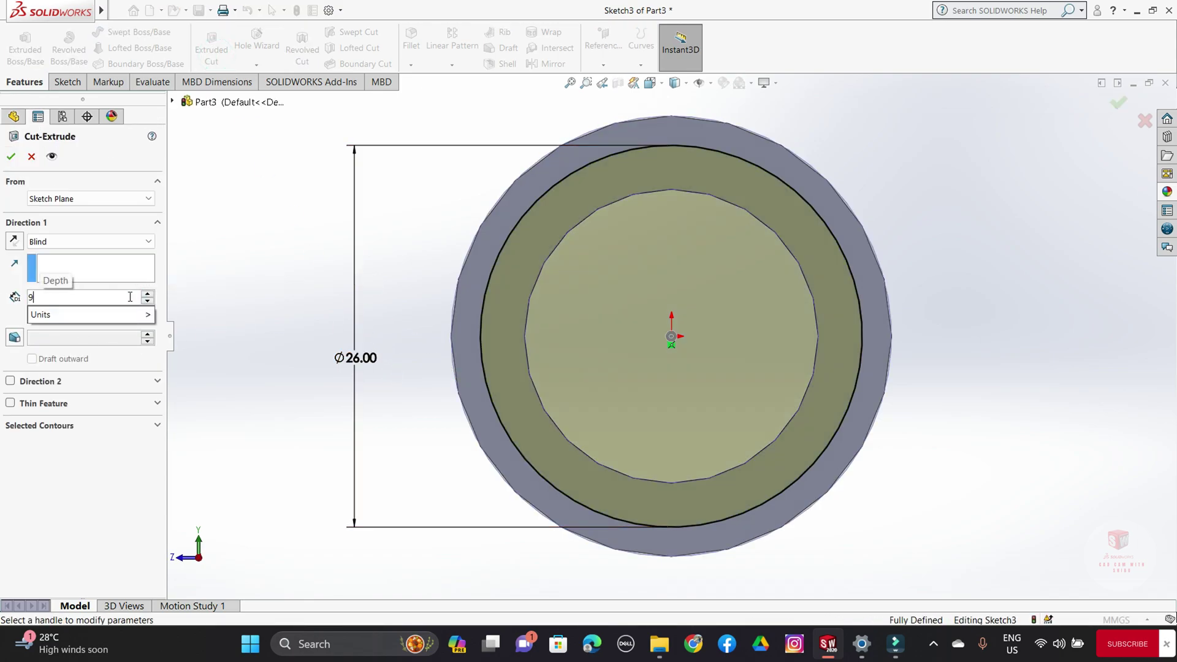
left_click(11, 156)
left_click(381, 281)
Start a sketch on the ring-shaped face at the tube's opposite, uncounterbored end and view it straight on
middle_click_drag(389, 281, 399, 282)
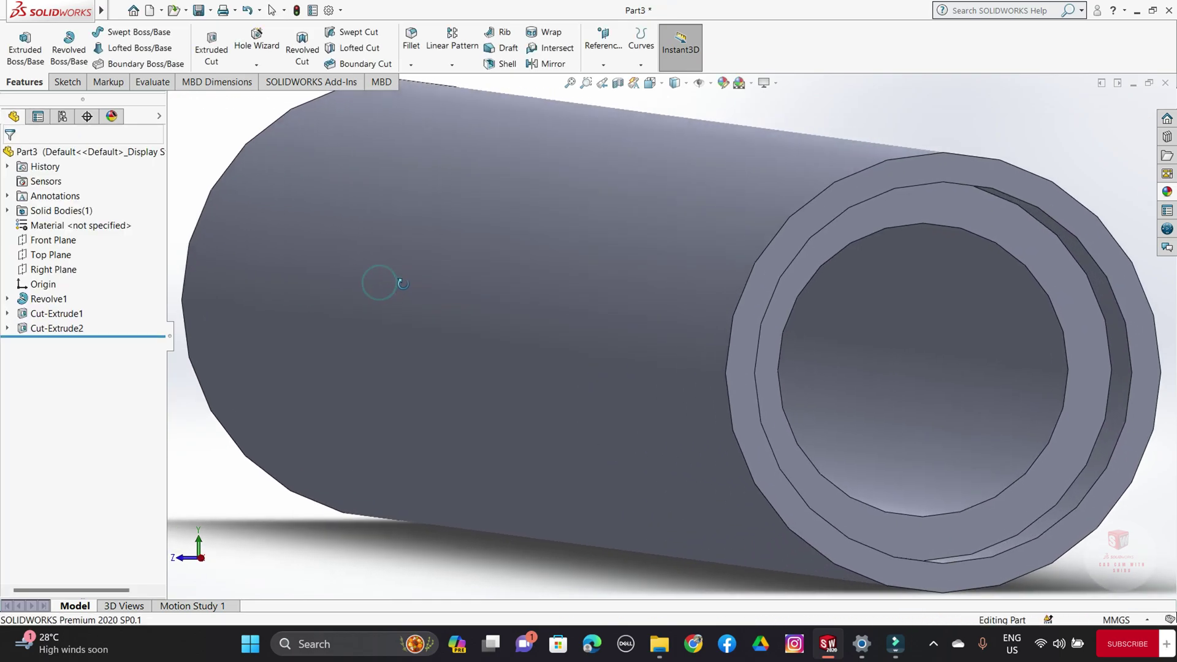
scroll(580, 338, "up", 4)
middle_click_drag(742, 360, 770, 350)
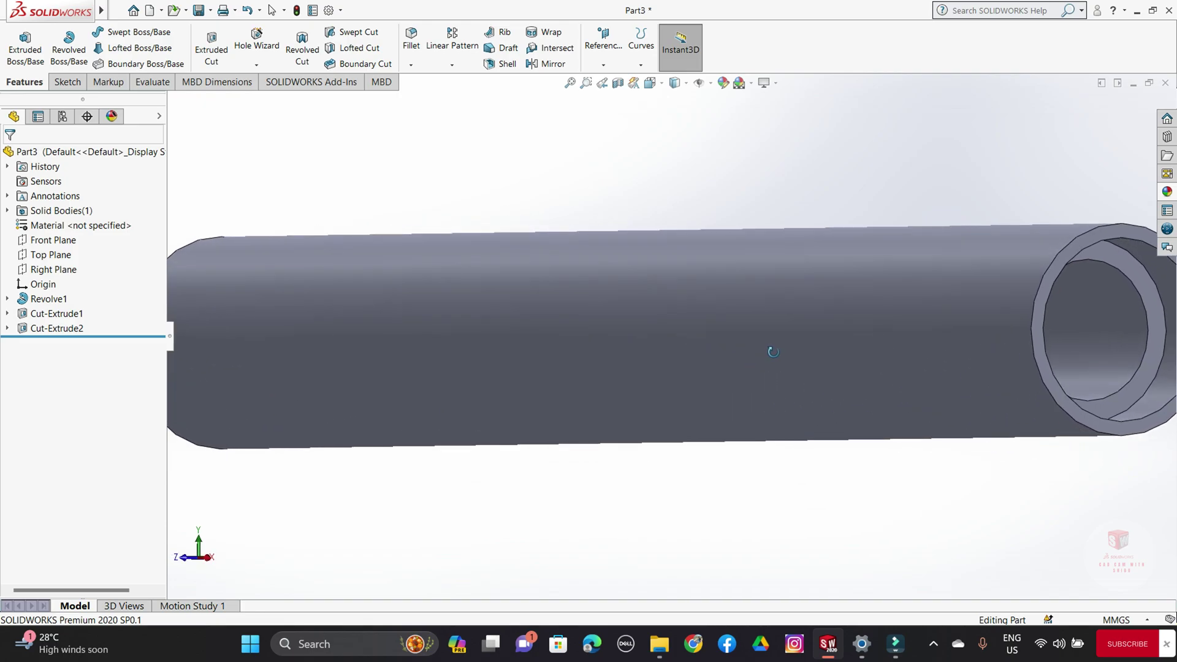
scroll(631, 371, "up", 4)
middle_click_drag(631, 372, 668, 343)
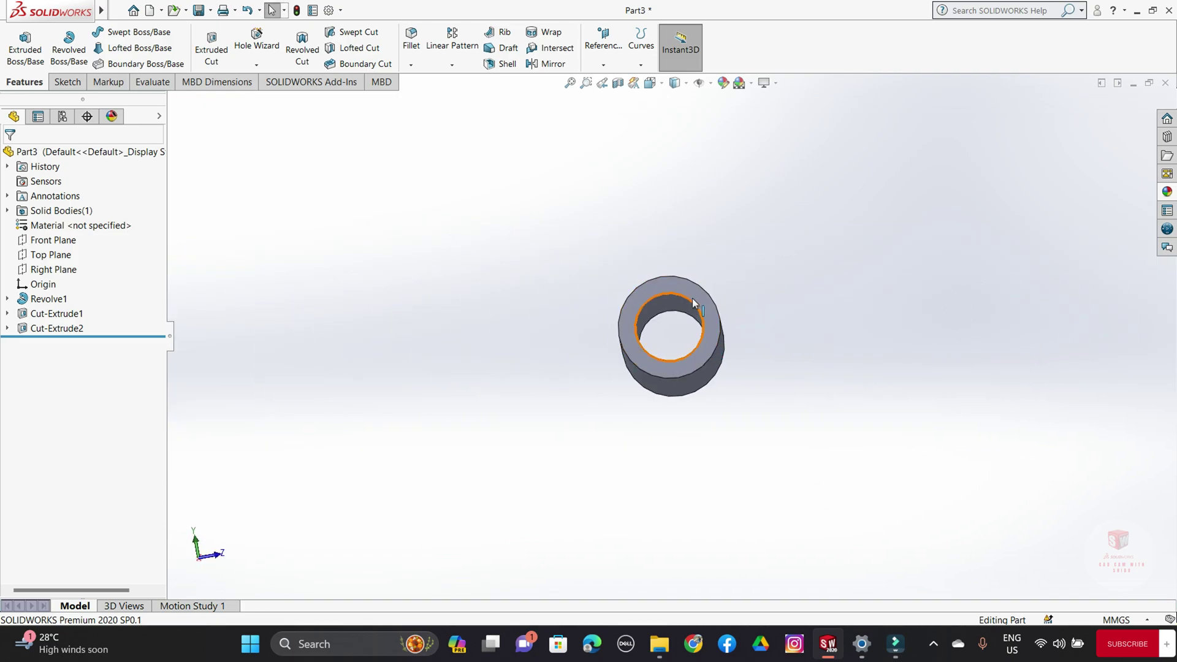
left_click(692, 296)
left_click(747, 260)
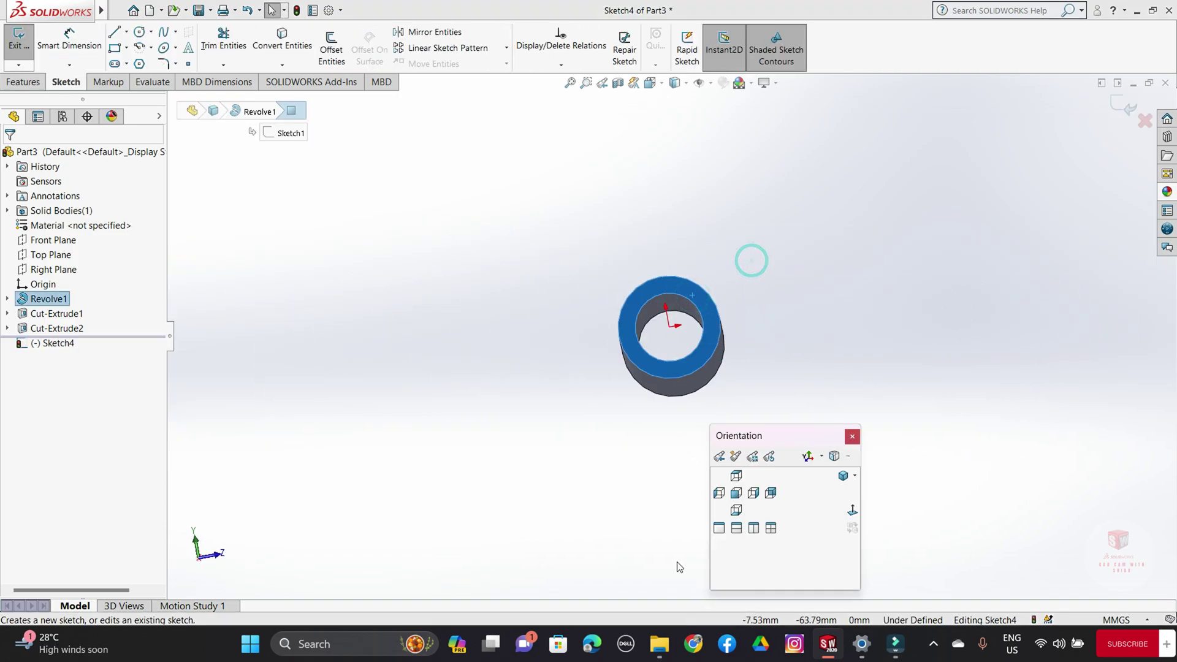
left_click(852, 509)
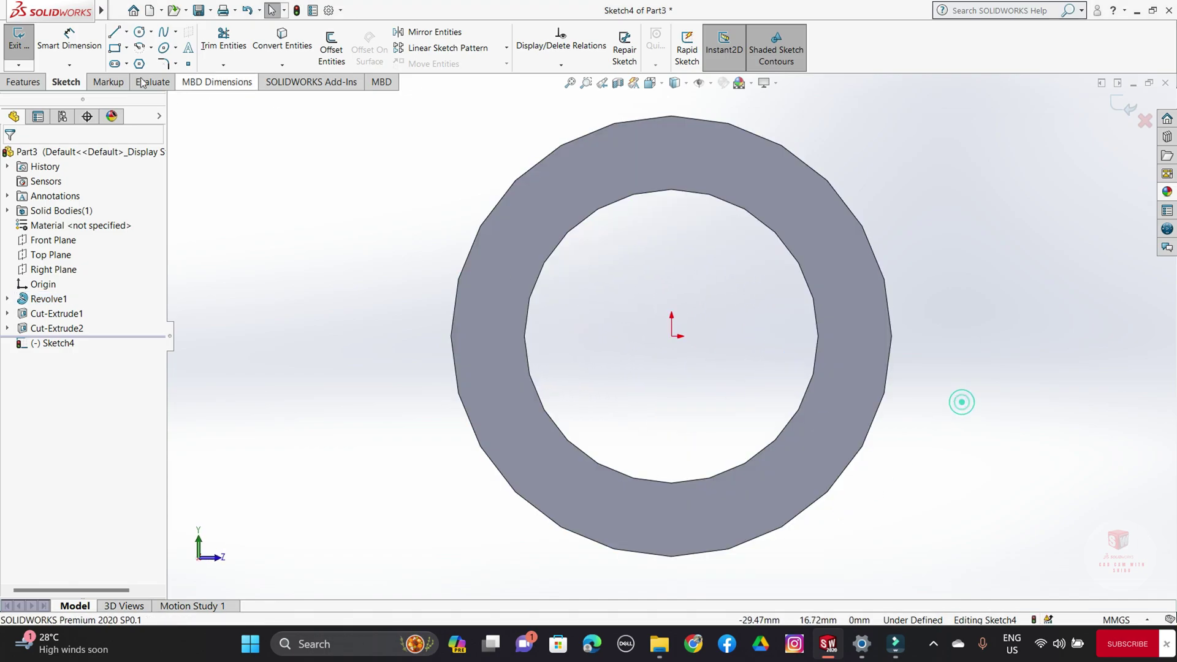
Draw an origin-centred circle of about 12.7 mm radius on the opposite end face
left_click(140, 35)
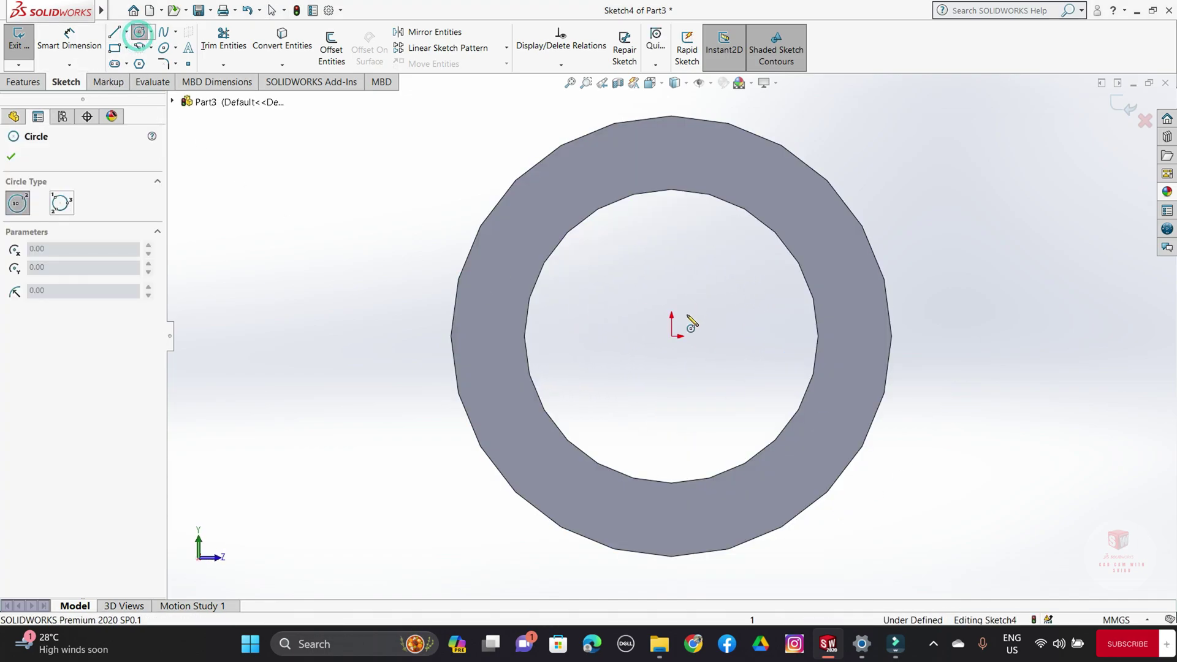
left_click(673, 336)
left_click(840, 414)
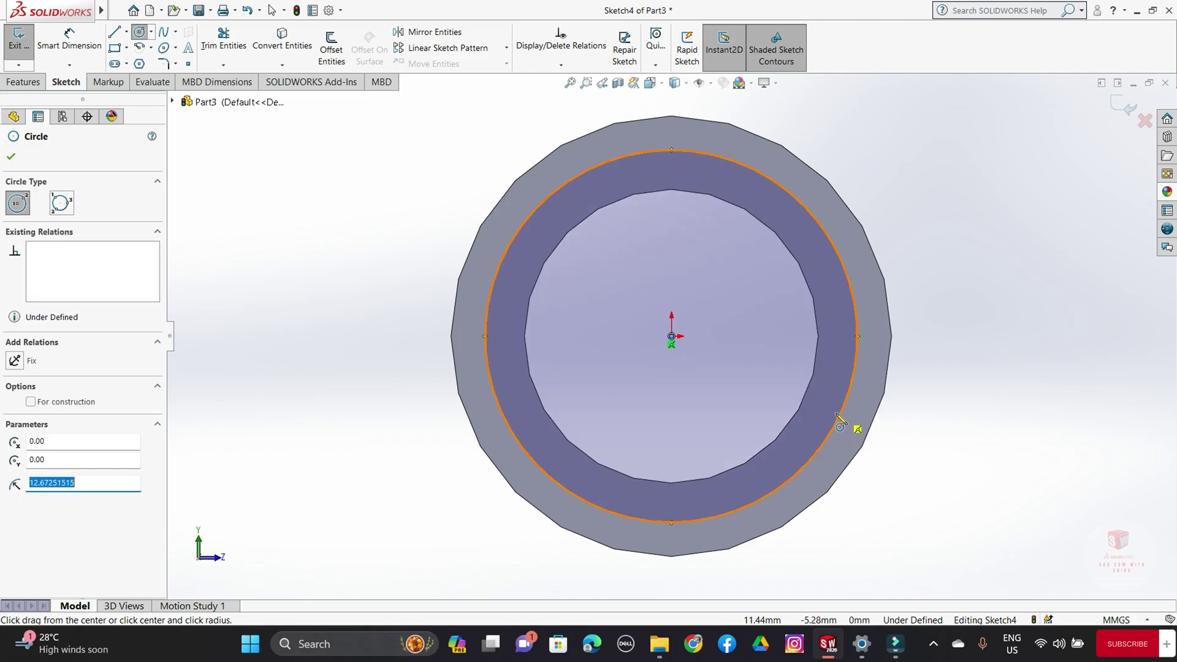
left_click(12, 158)
Dimension the new circle on the opposite end face to a diameter of 26 mm
left_click(69, 41)
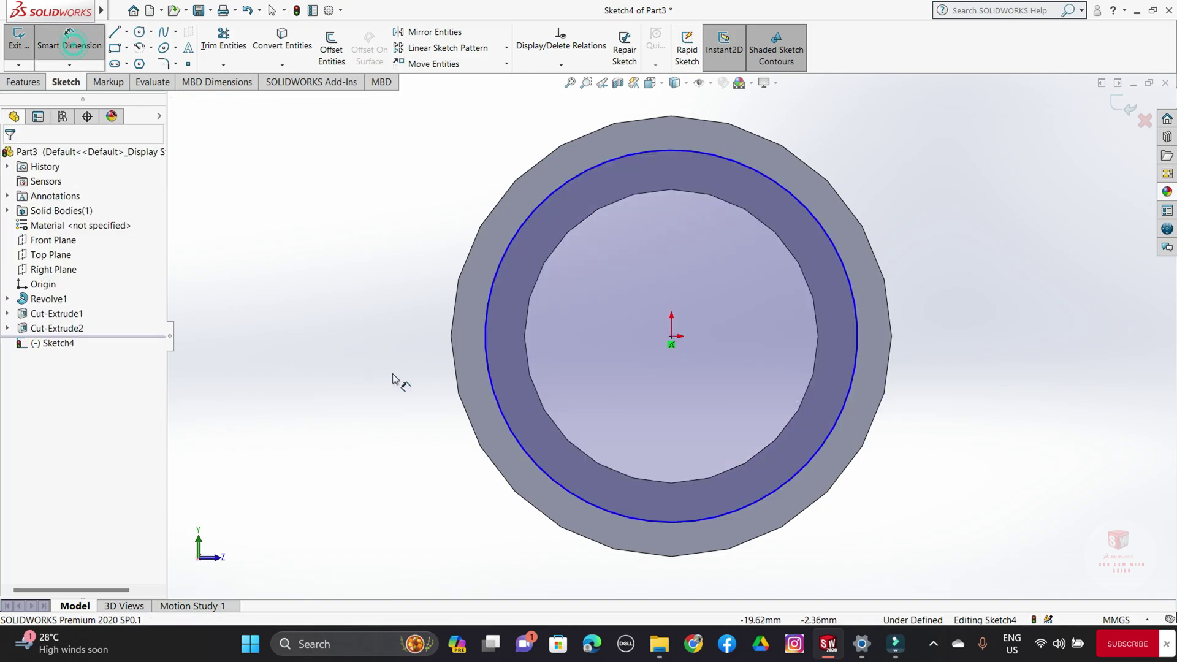
left_click(486, 393)
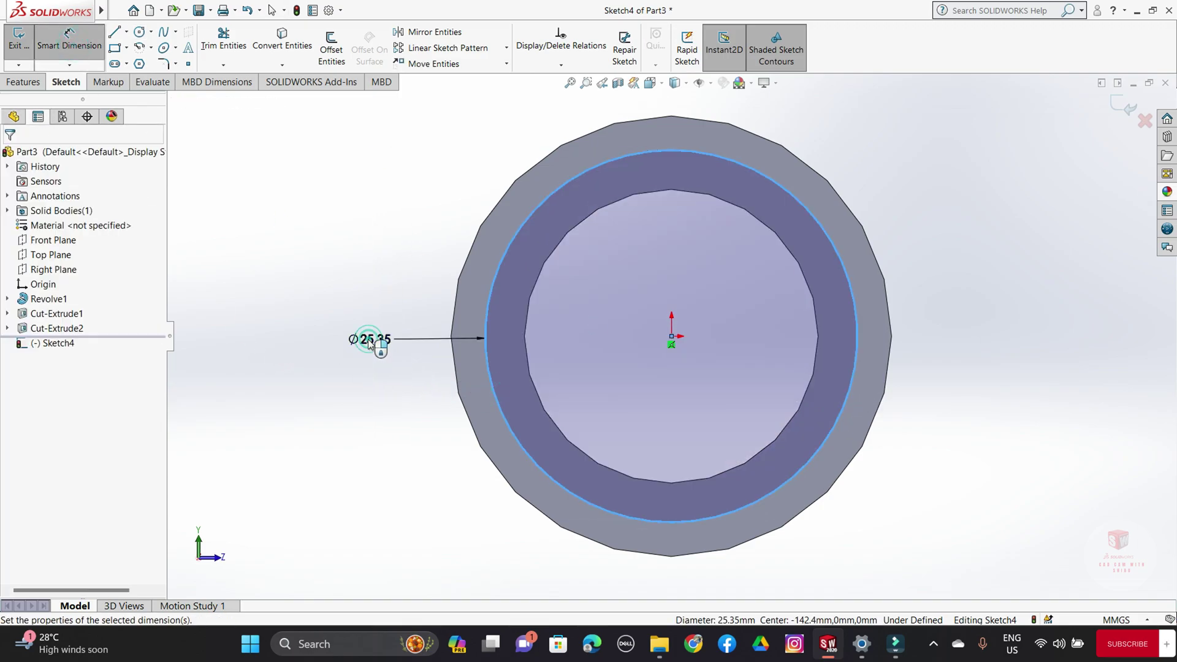
left_click(369, 339)
type("26")
key("Return")
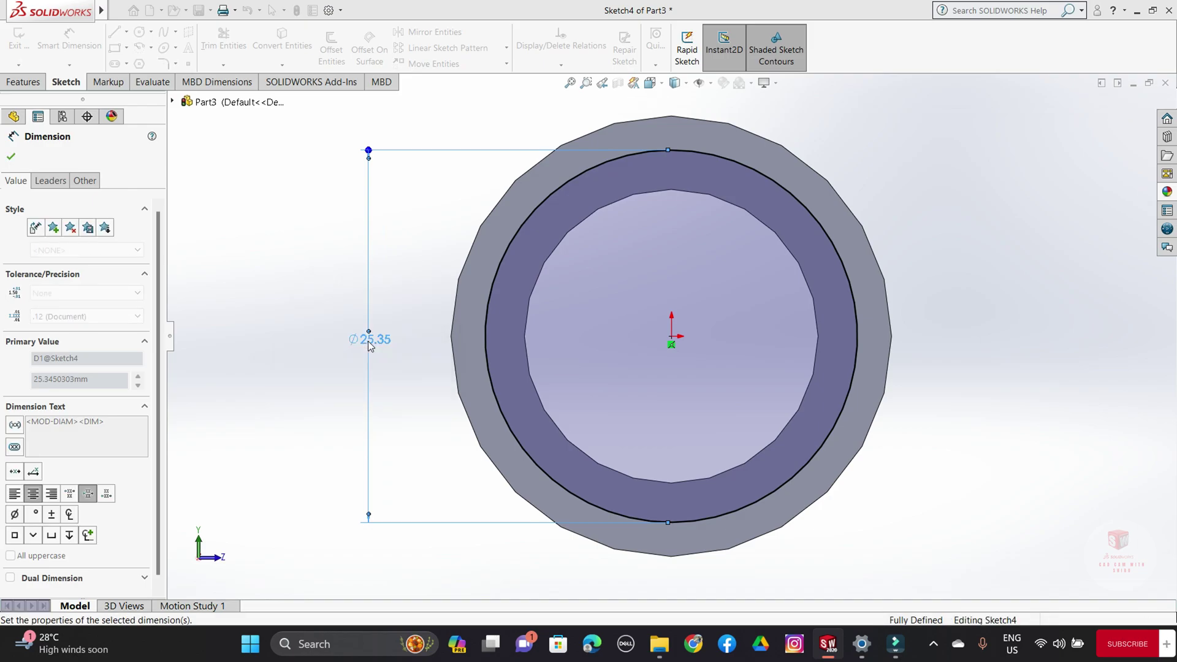
left_click(11, 156)
Cut the 26 mm circle into the opposite end with a Blind Extruded Cut 9 mm deep
left_click(16, 84)
left_click(212, 49)
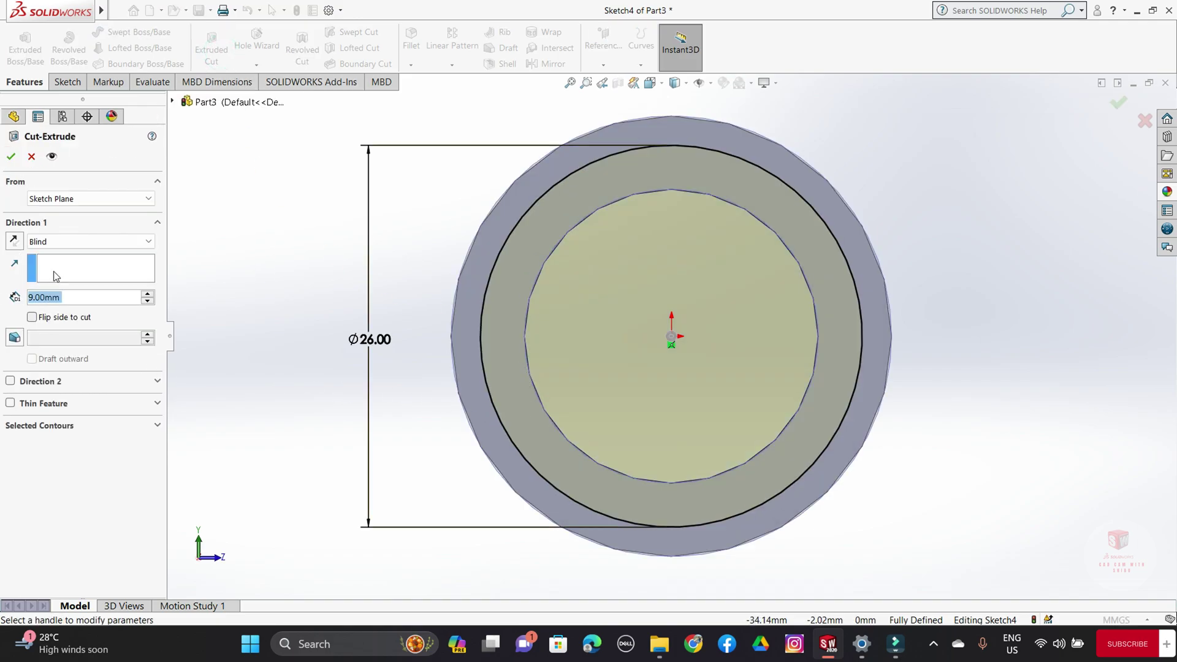
left_click(11, 156)
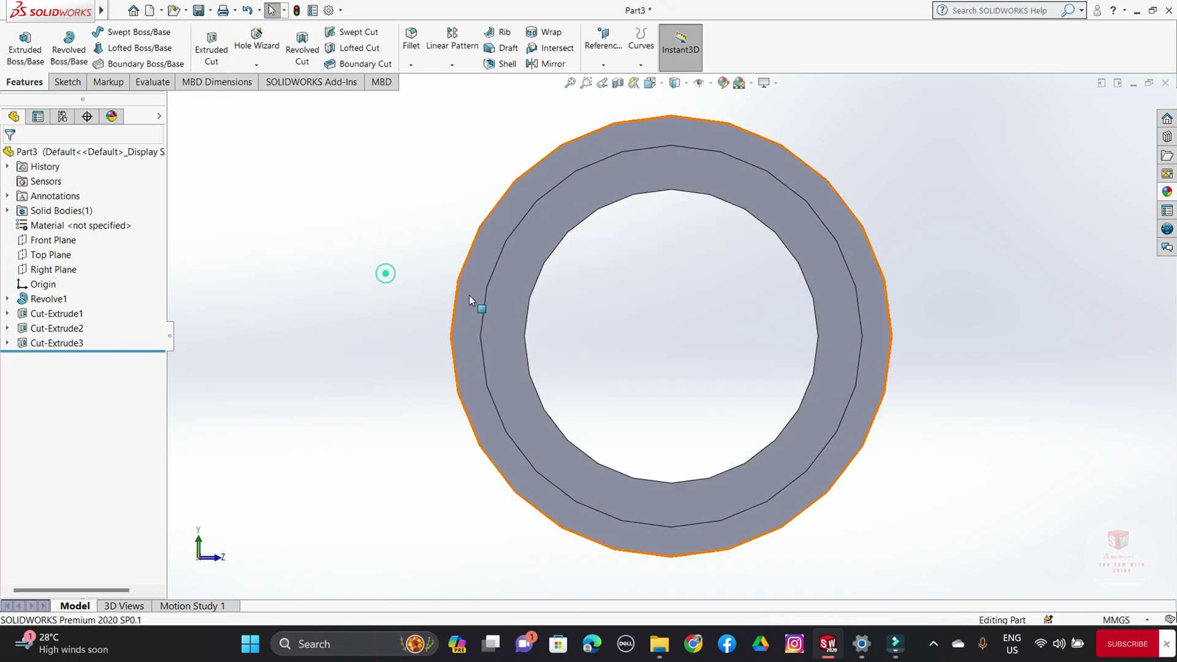
Raise the document's image quality to the maximum for both the shaded and draft resolution and the wireframe resolution
middle_click_drag(466, 293, 491, 298)
scroll(797, 340, "up", 5)
scroll(914, 341, "down", 2)
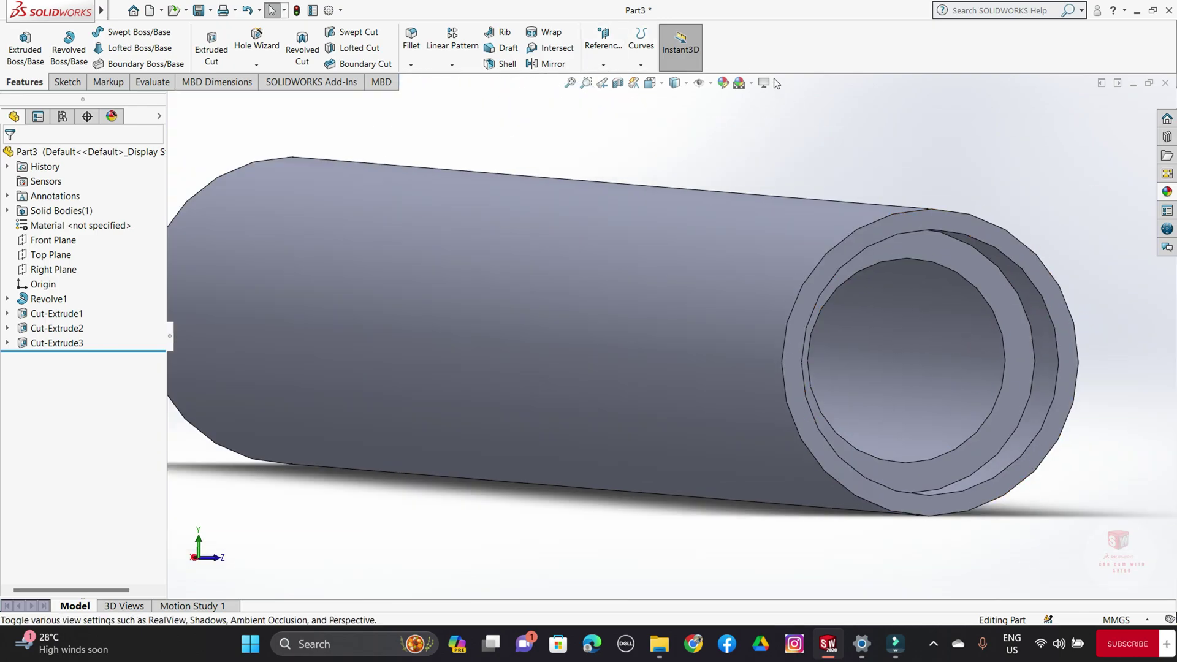
left_click(329, 9)
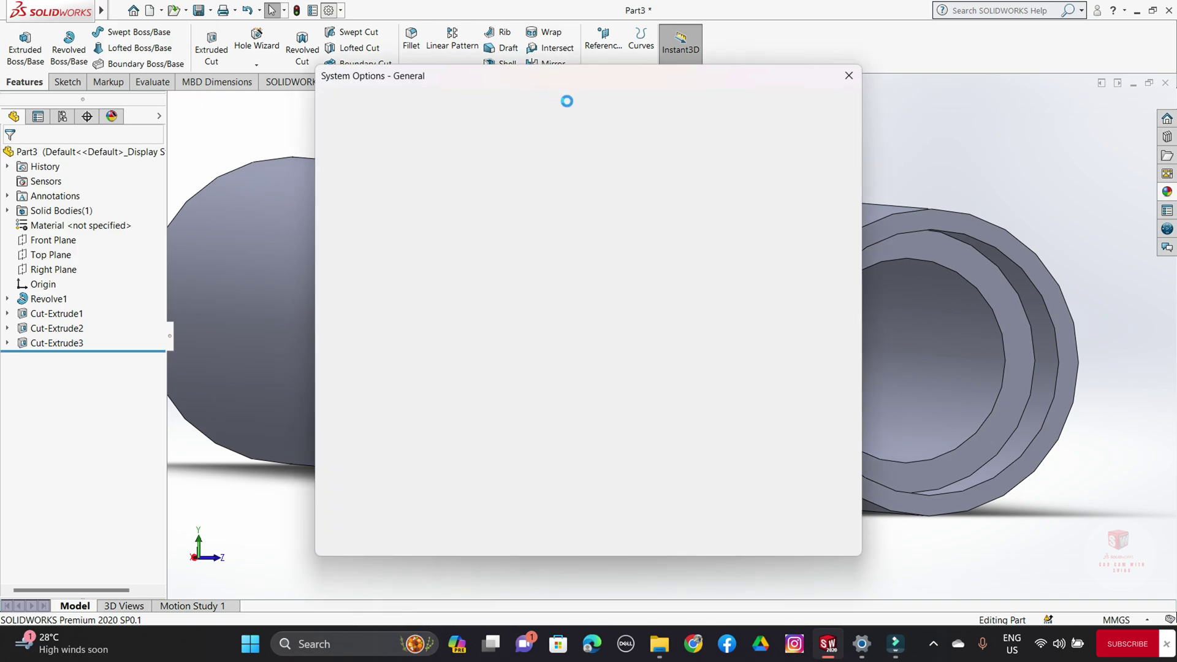
left_click(418, 106)
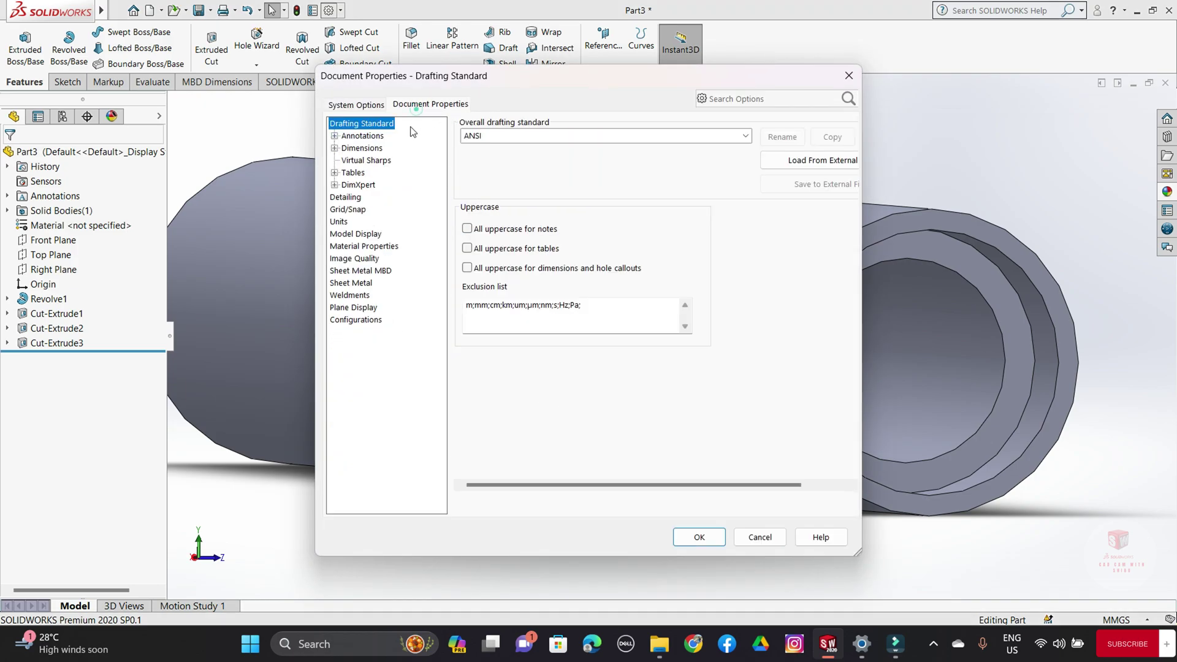
left_click(347, 261)
left_click(631, 148)
left_click_drag(686, 149, 762, 155)
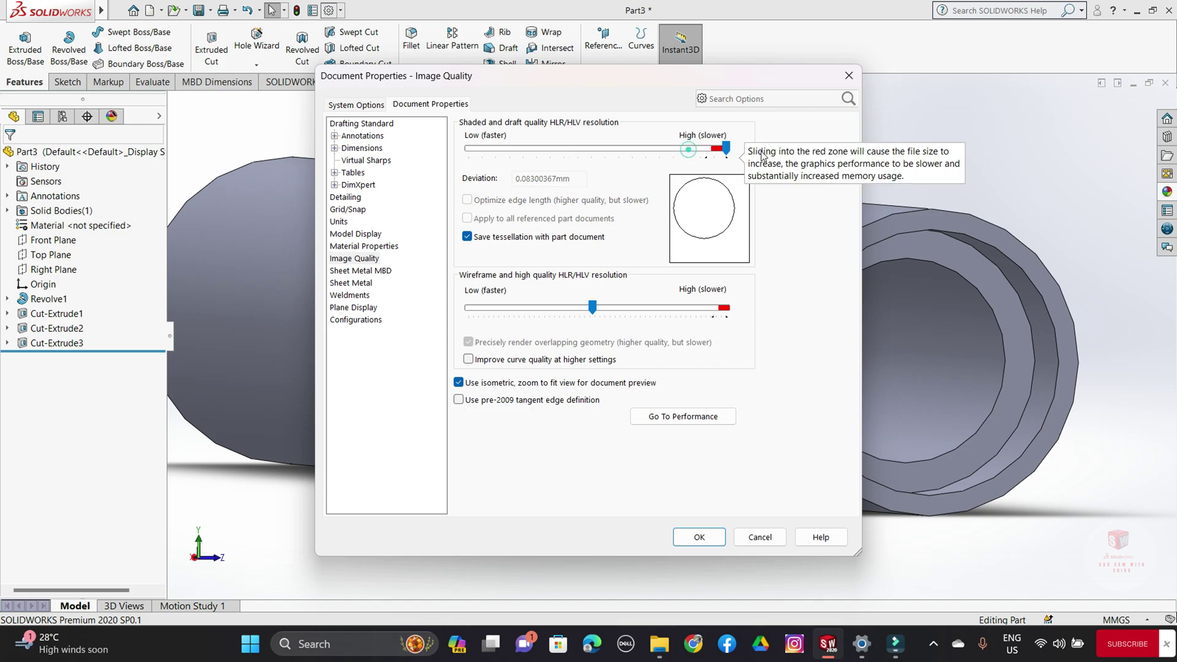
left_click_drag(595, 307, 713, 343)
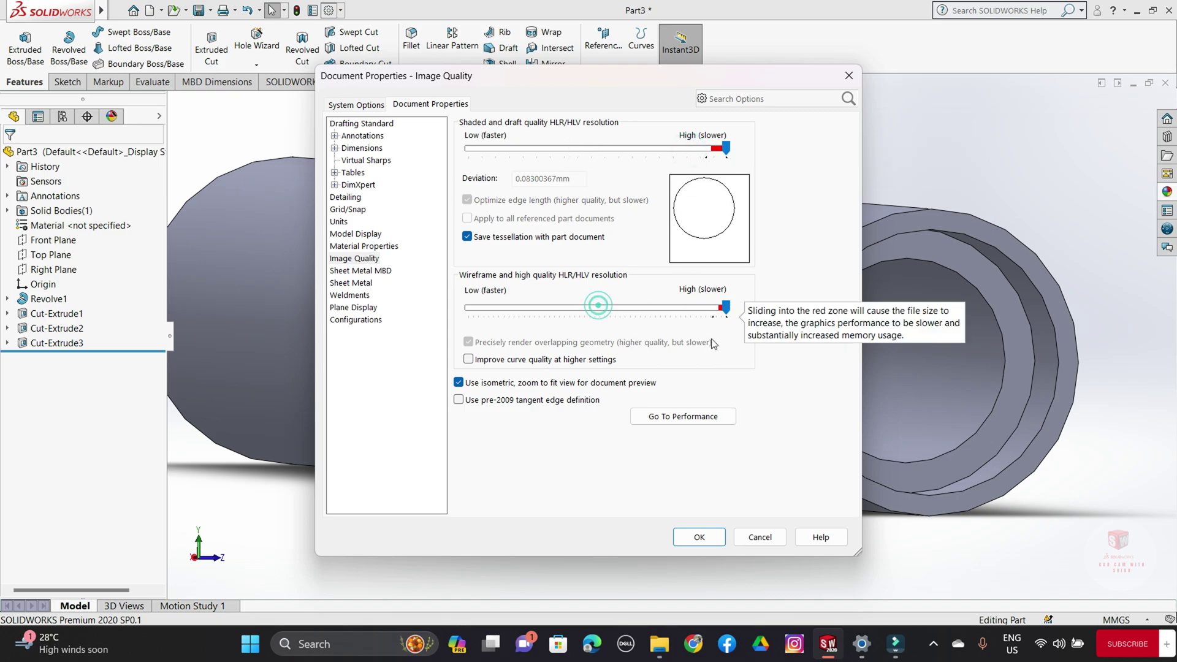
left_click(700, 538)
Apply the polished steel appearance to the tube and change the display scene to Soft Spotlight
middle_click_drag(1036, 311, 906, 349)
scroll(934, 320, "up", 6)
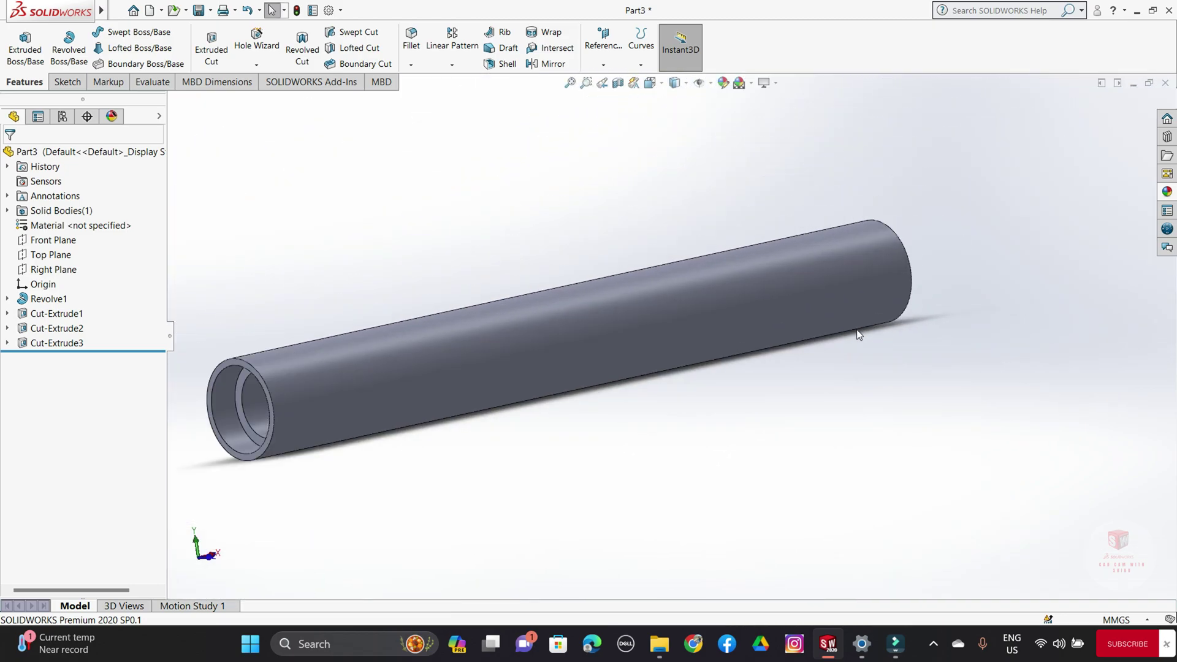
scroll(691, 322, "up", 2)
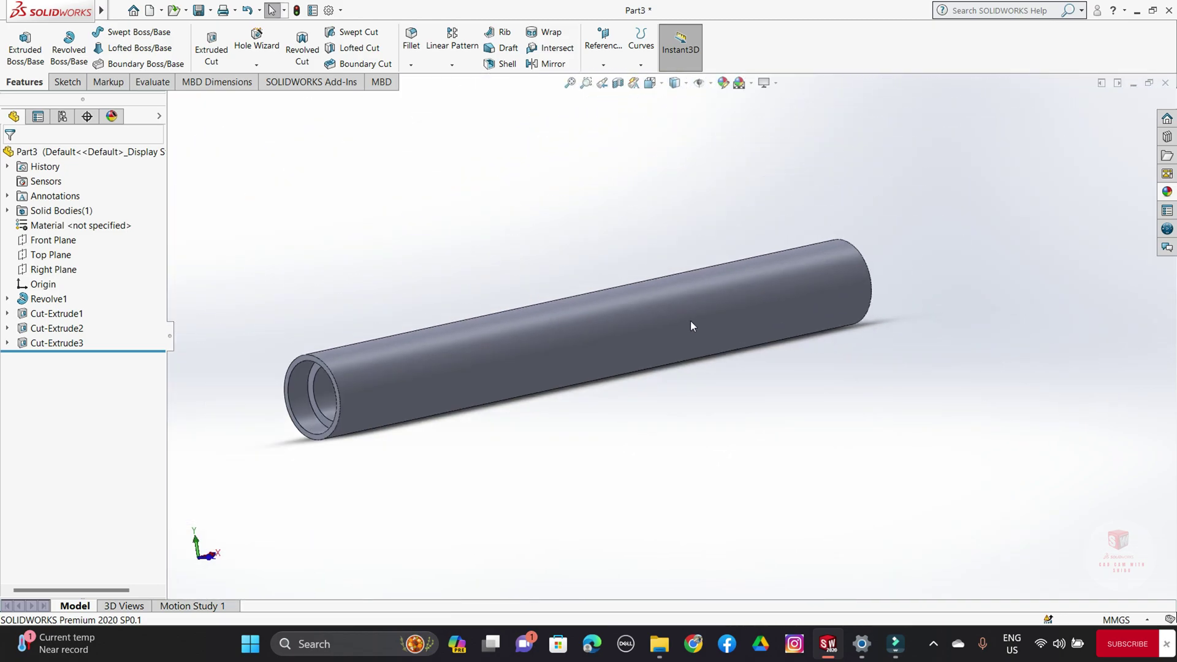
left_click(1168, 193)
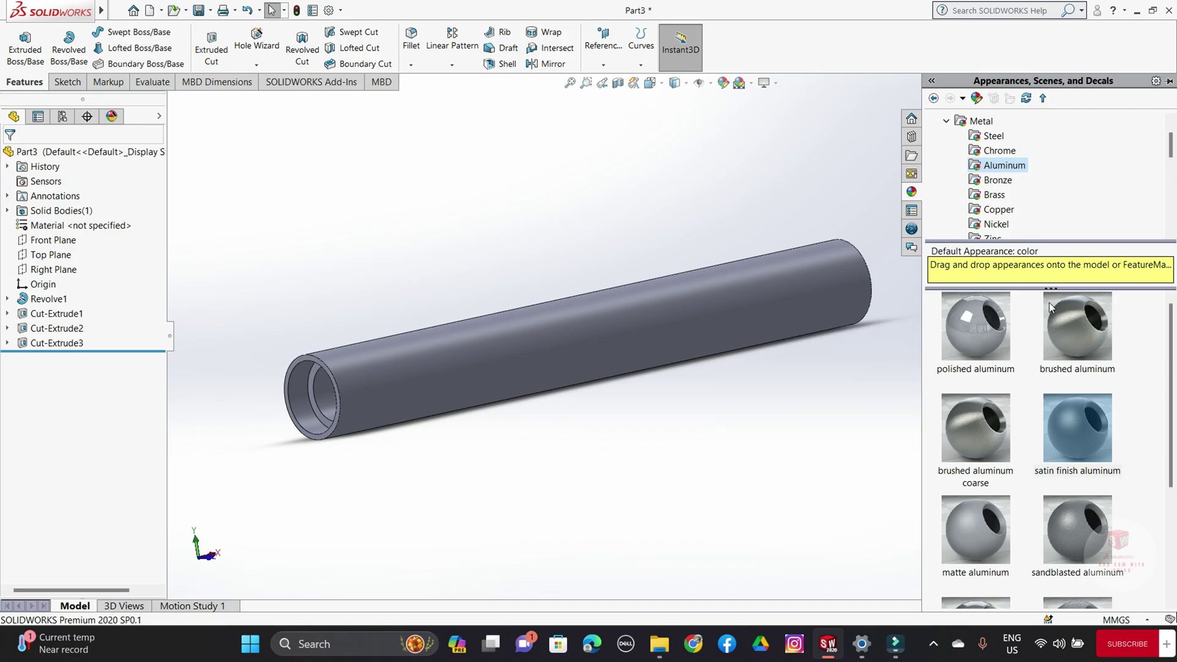
left_click(996, 135)
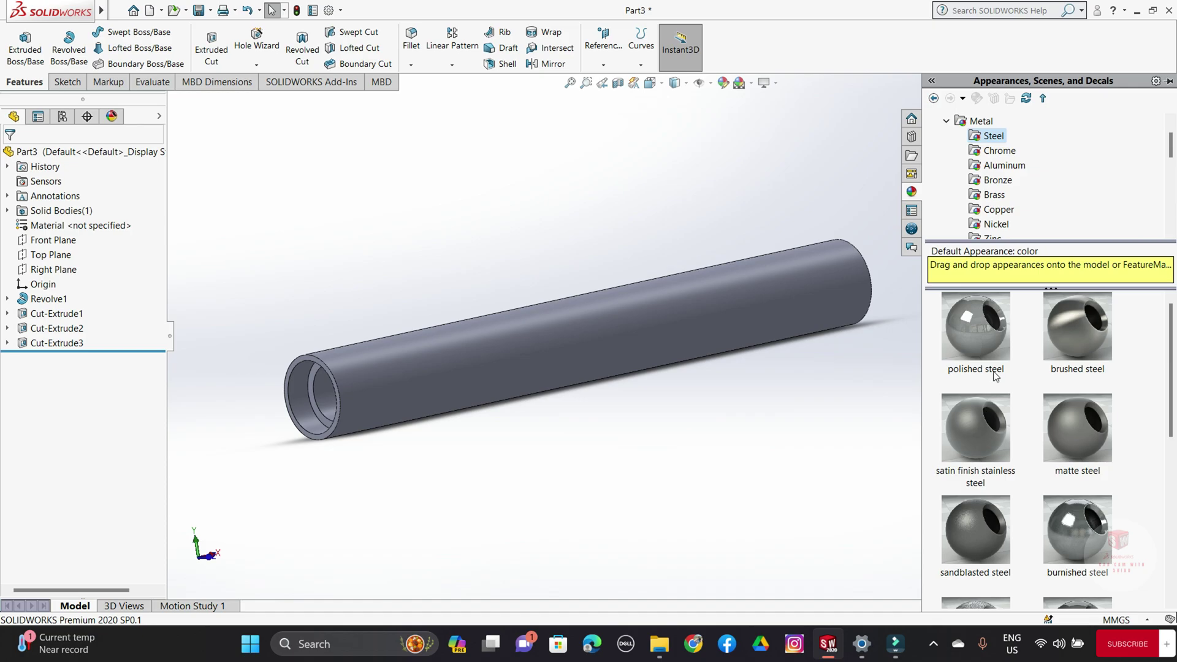
double_click(991, 347)
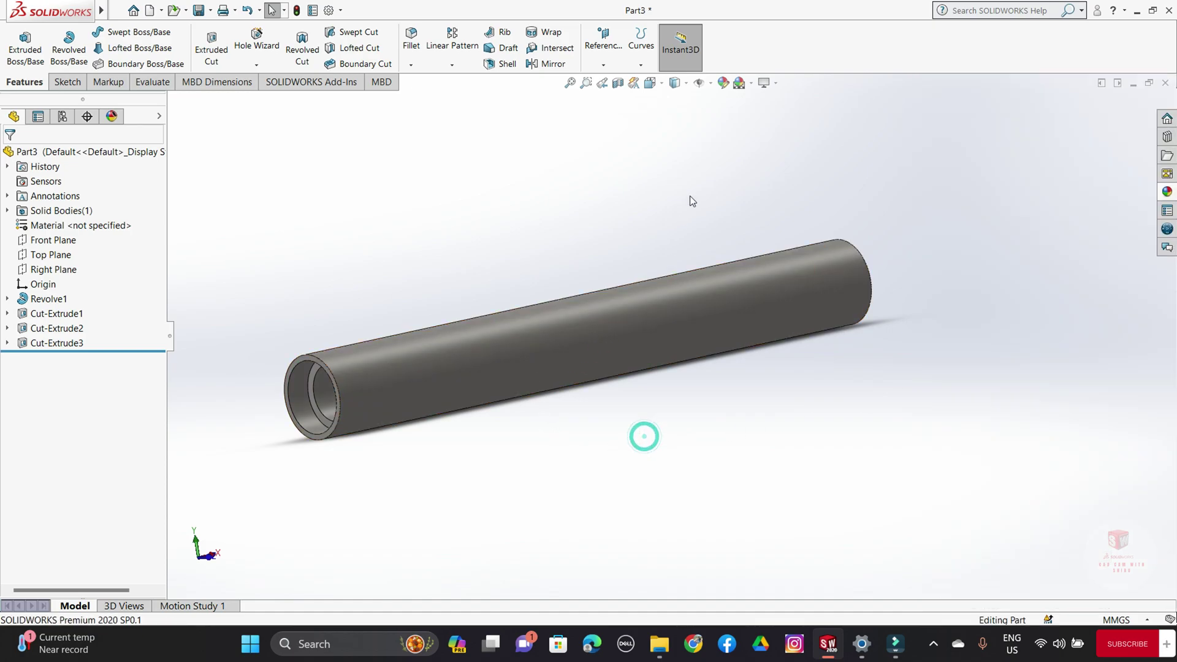
left_click(742, 82)
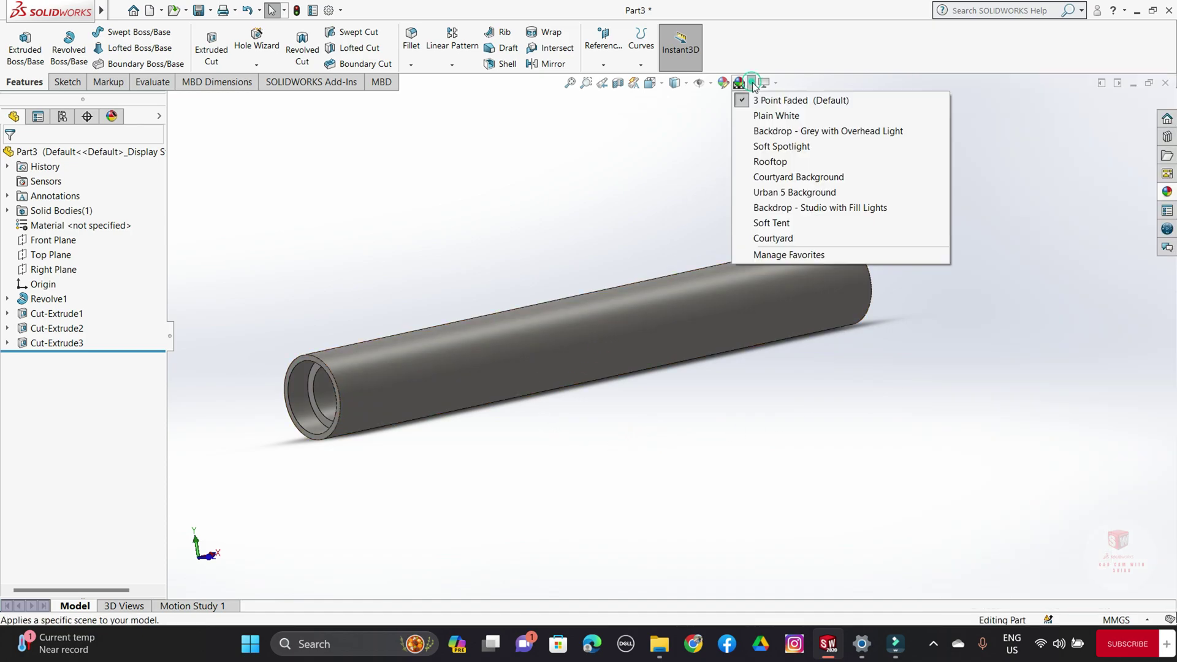
left_click(767, 142)
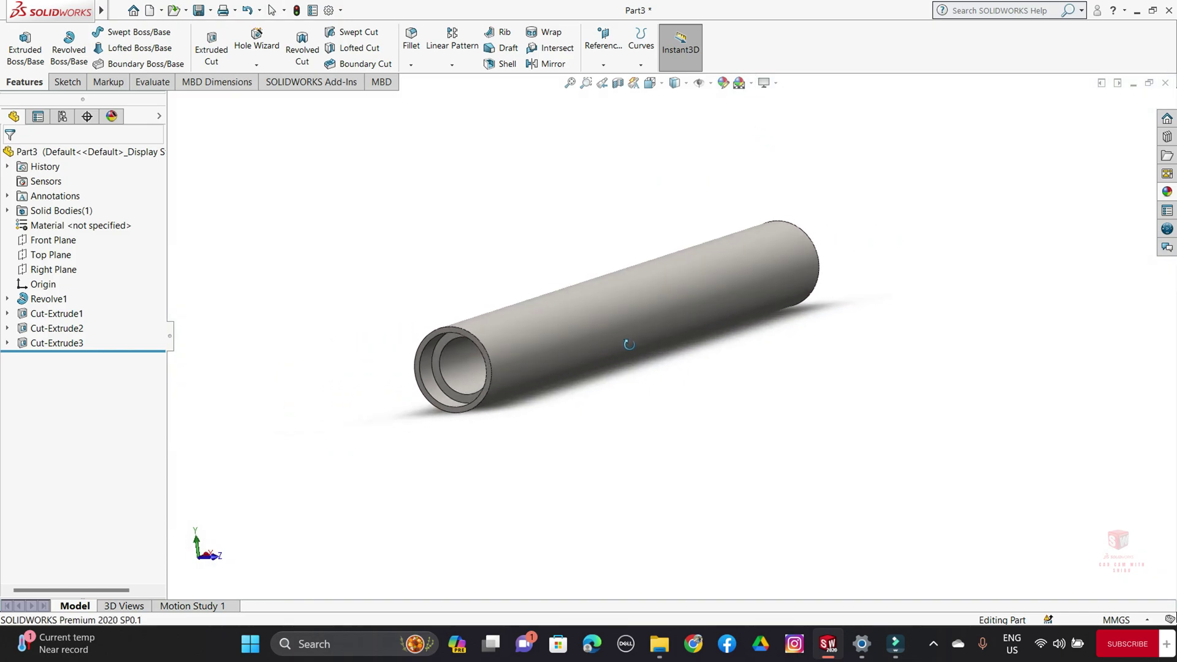